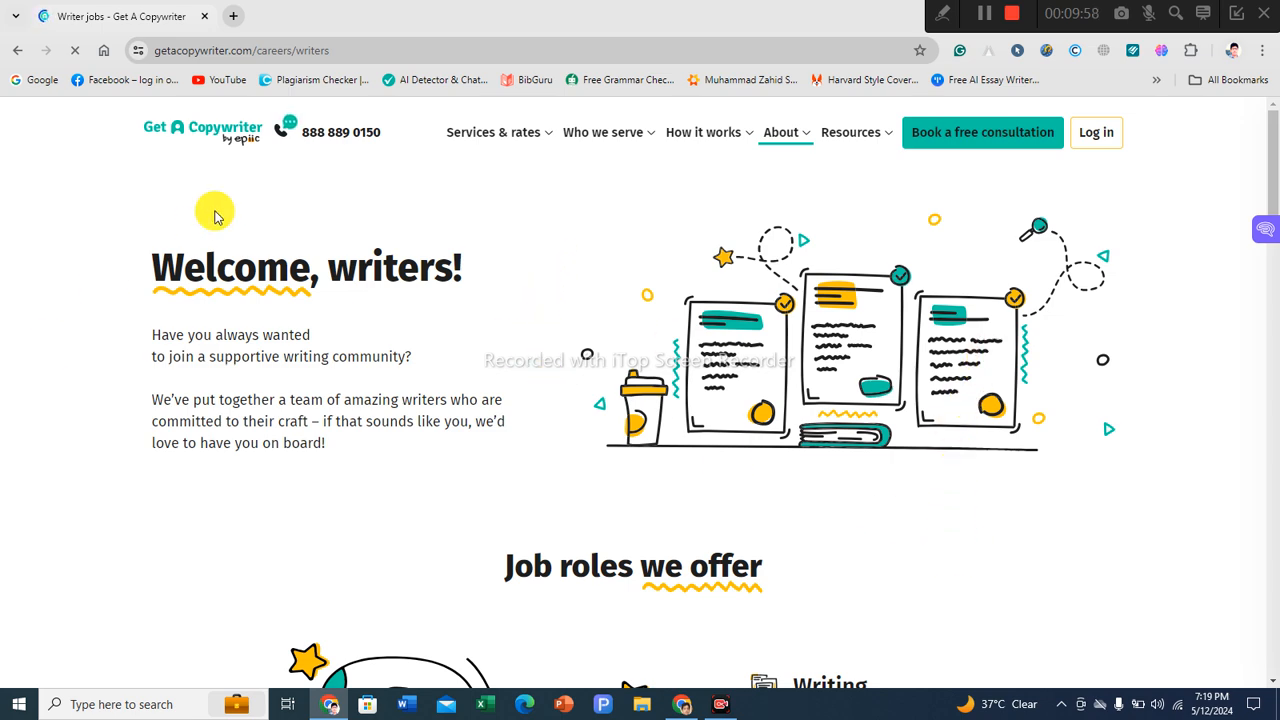
Step: Review the writer pay rates per 1,000 words and the benefits of working with Get A Copywriter on the careers page
{"action": "scroll", "coordinate": [869, 518], "scroll_direction": "down", "scroll_amount": 10}
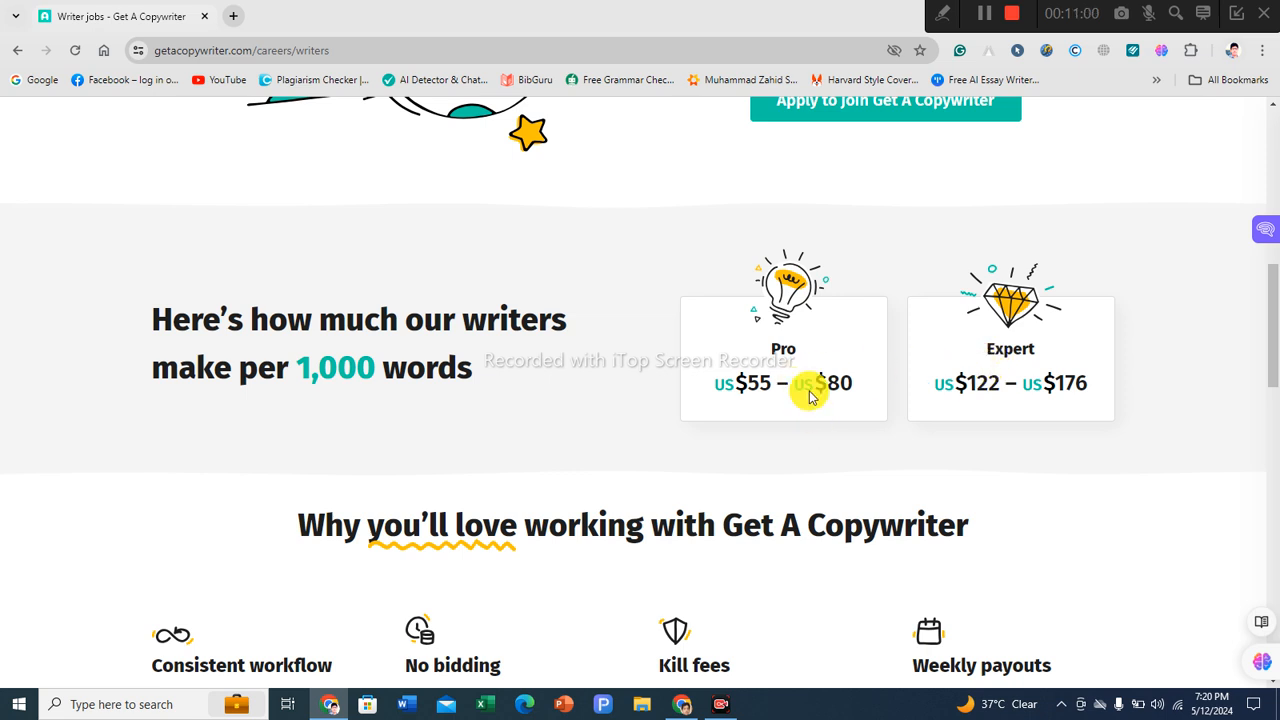
{"action": "scroll", "coordinate": [810, 408], "scroll_direction": "down", "scroll_amount": 2}
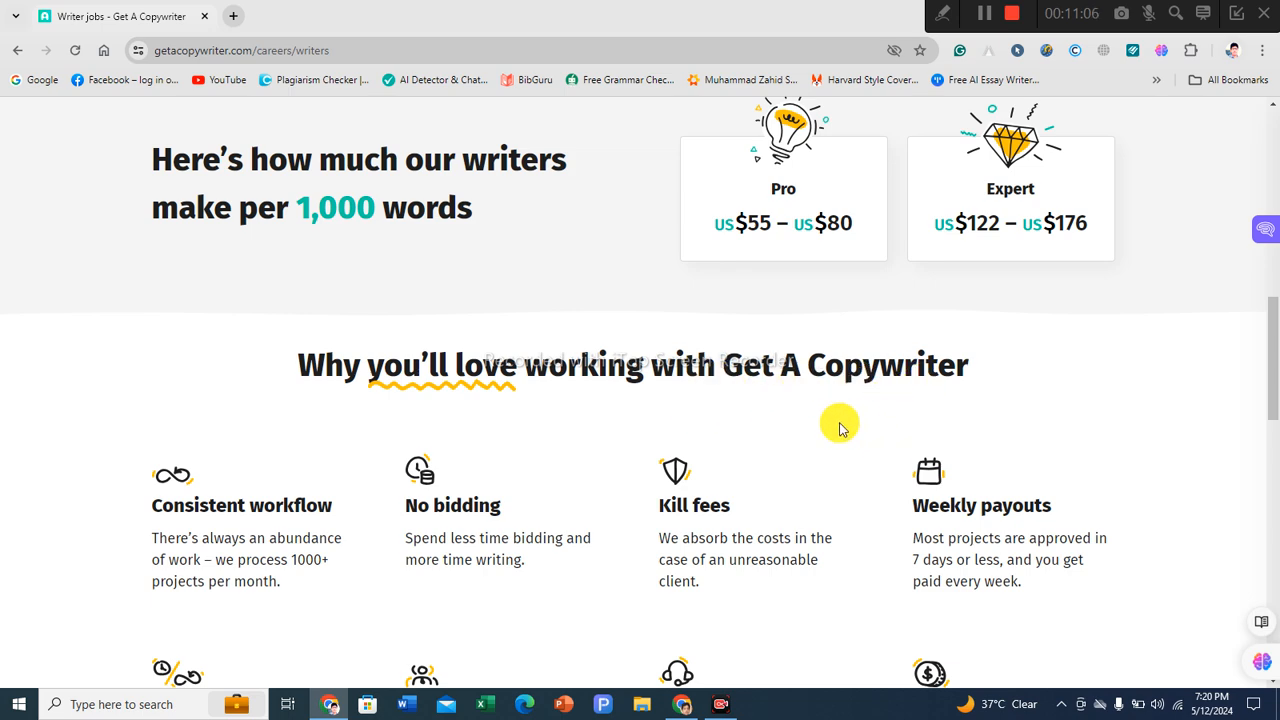
{"action": "scroll", "coordinate": [846, 414], "scroll_direction": "down", "scroll_amount": 2}
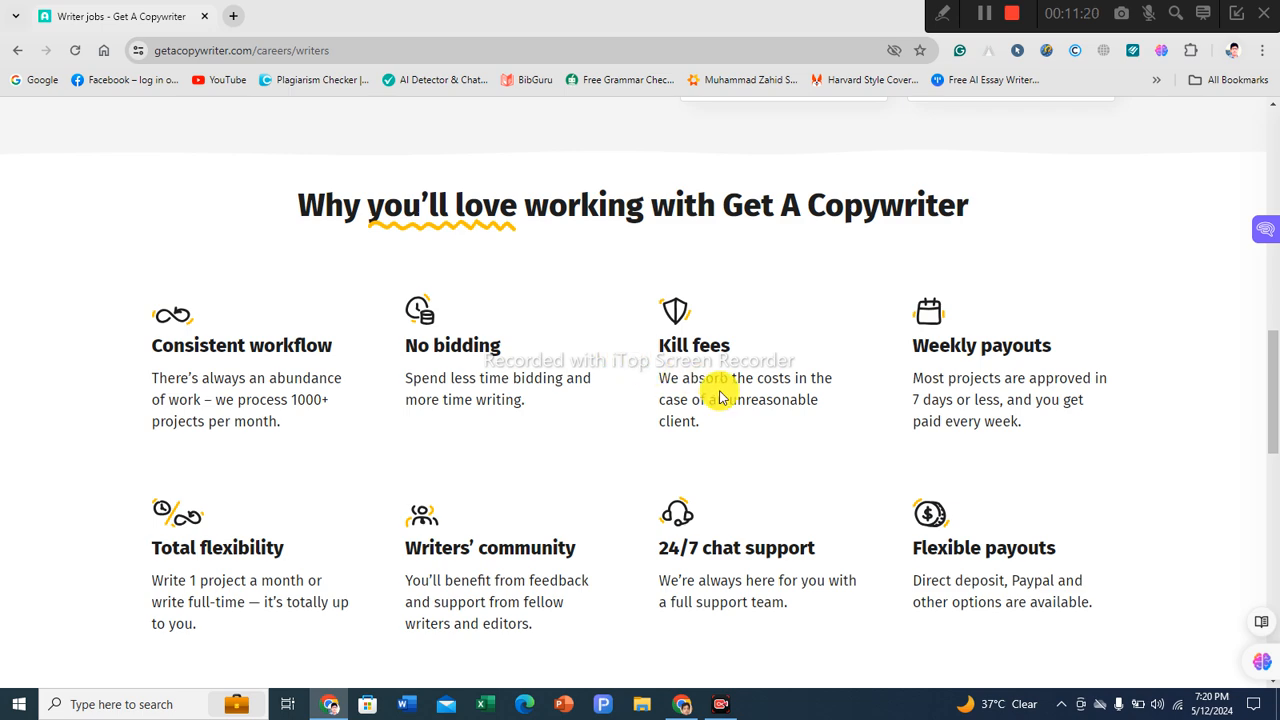
{"action": "scroll", "coordinate": [743, 303], "scroll_direction": "down", "scroll_amount": 2}
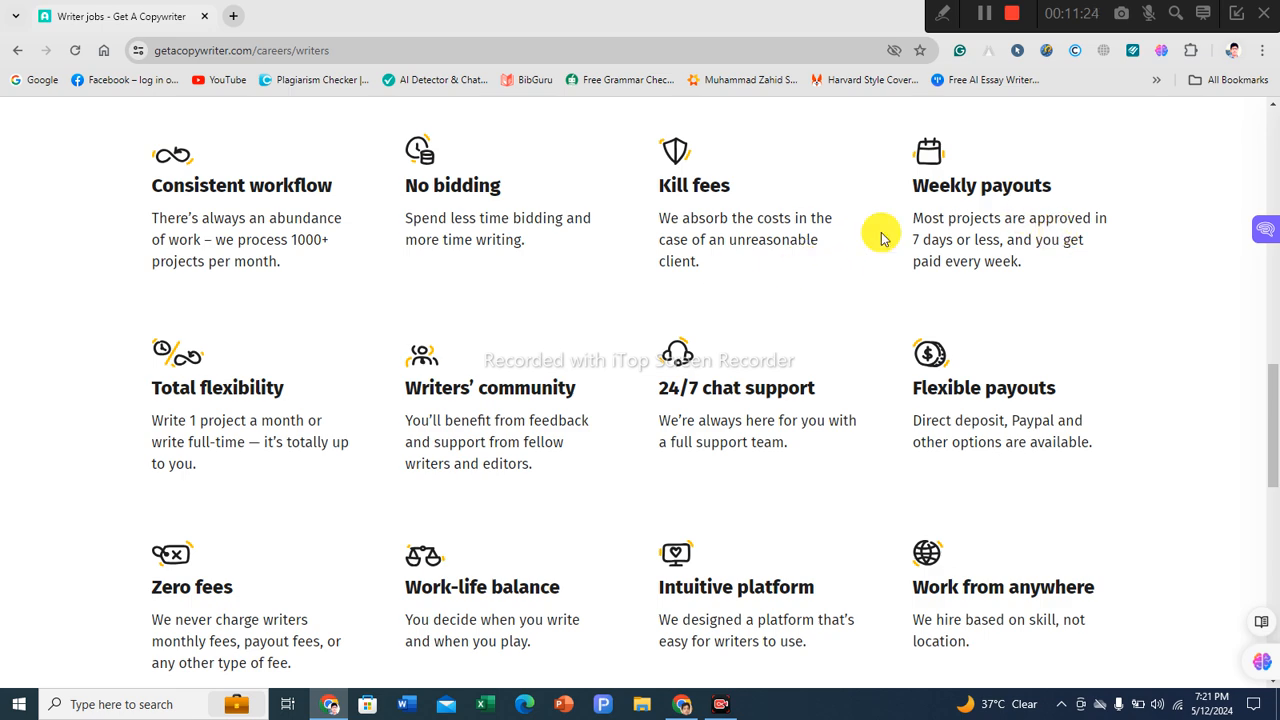
{"action": "scroll", "coordinate": [1060, 258], "scroll_direction": "down", "scroll_amount": 1}
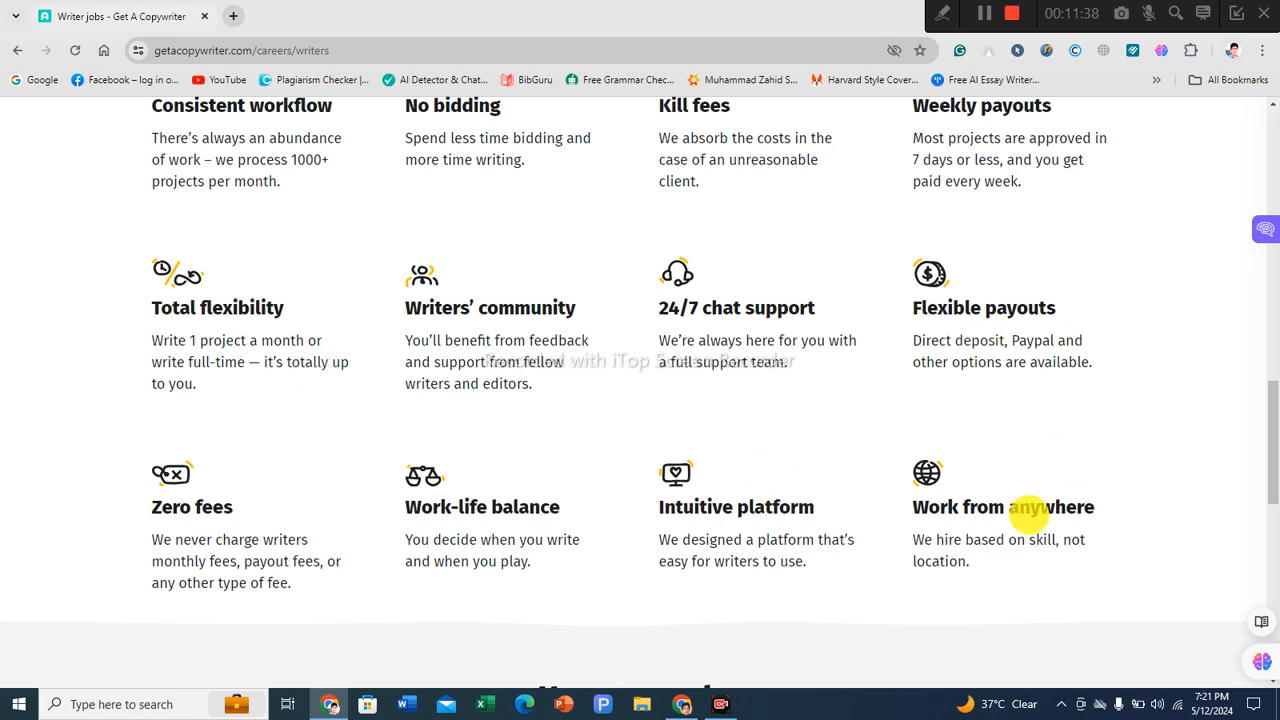
Step: Examine the How to apply stages and the application link on the writers' careers page
{"action": "scroll", "coordinate": [891, 517], "scroll_direction": "down", "scroll_amount": 4}
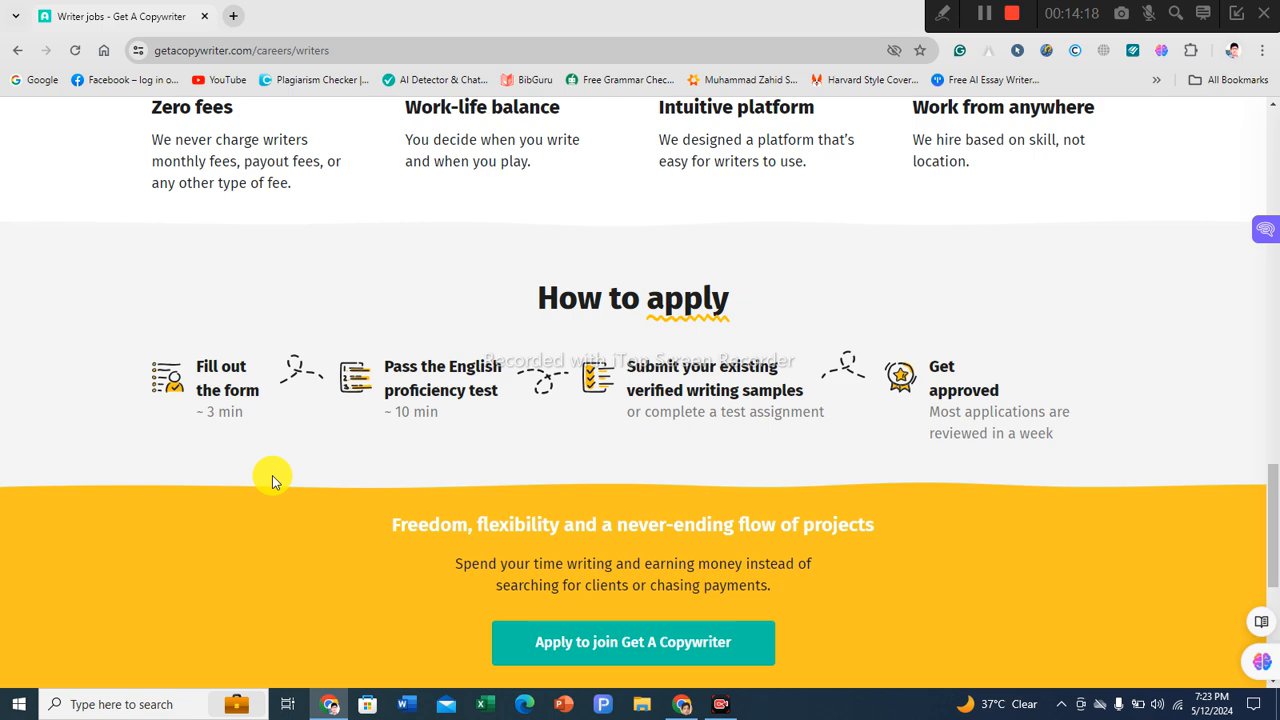
{"action": "scroll", "coordinate": [841, 560], "scroll_direction": "down", "scroll_amount": 2}
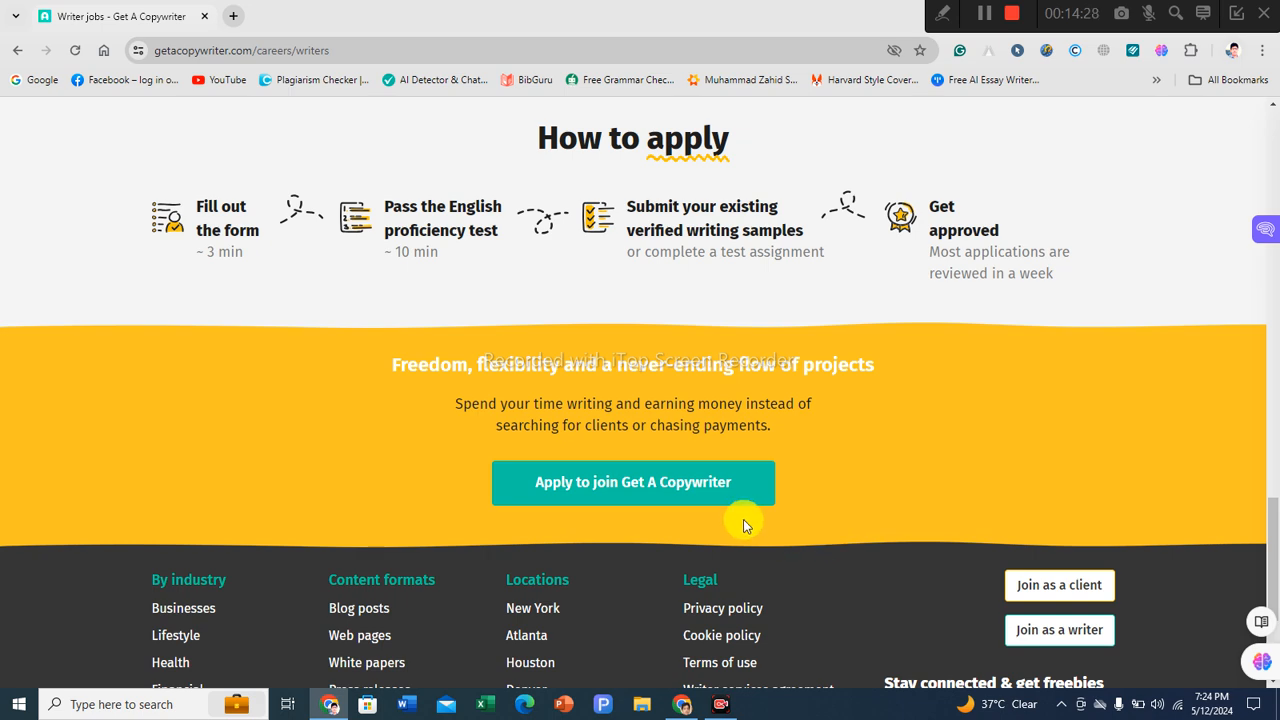
{"action": "scroll", "coordinate": [743, 522], "scroll_direction": "up", "scroll_amount": 2}
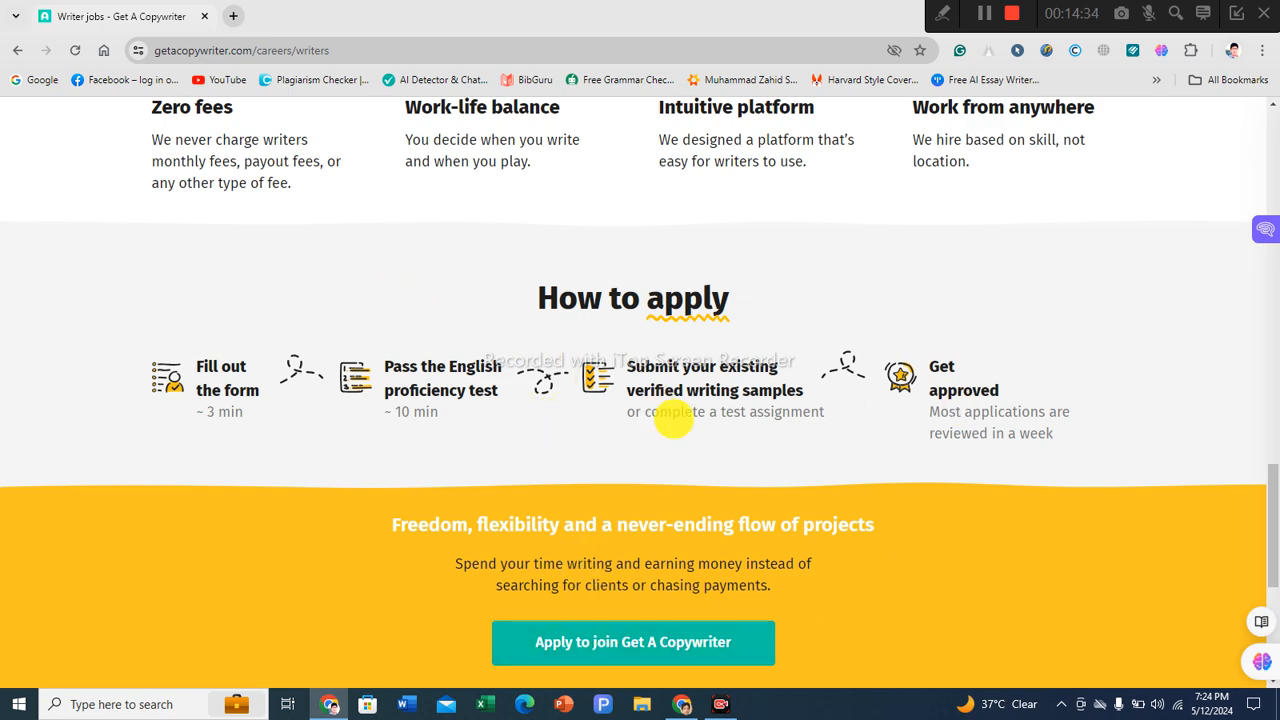
{"action": "scroll", "coordinate": [666, 420], "scroll_direction": "down", "scroll_amount": 1}
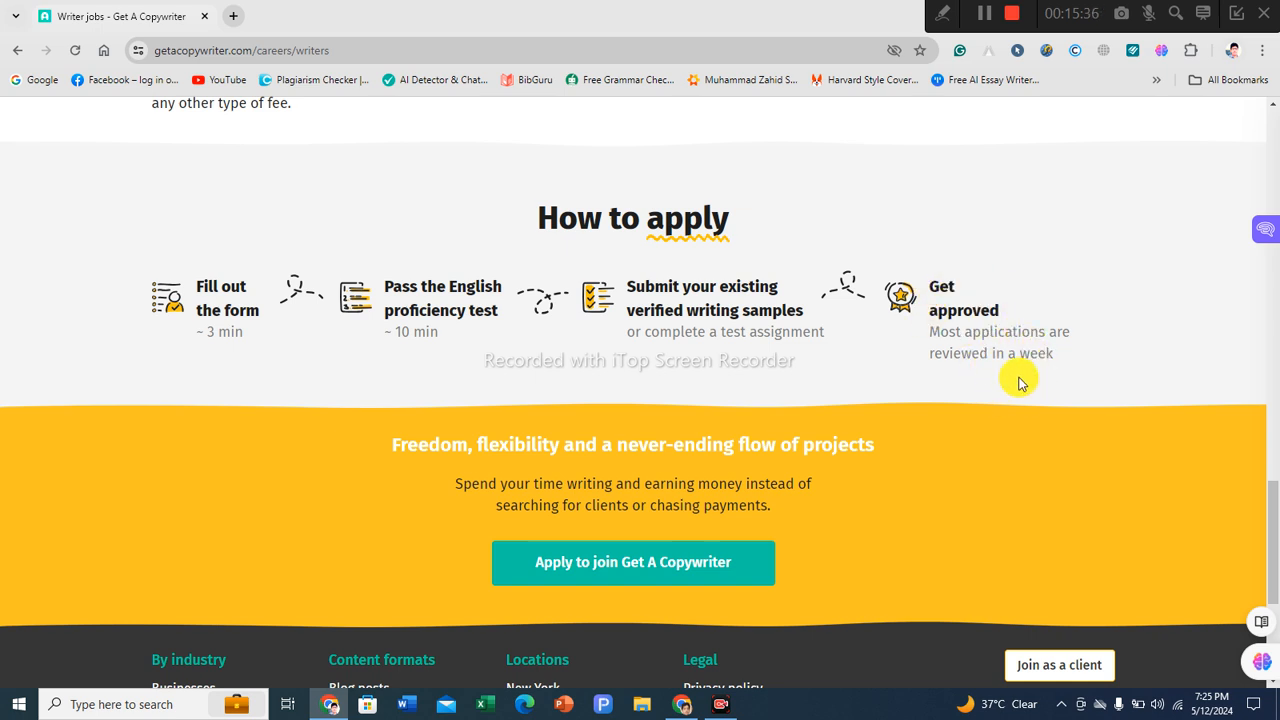
{"action": "scroll", "coordinate": [1016, 380], "scroll_direction": "down", "scroll_amount": 1}
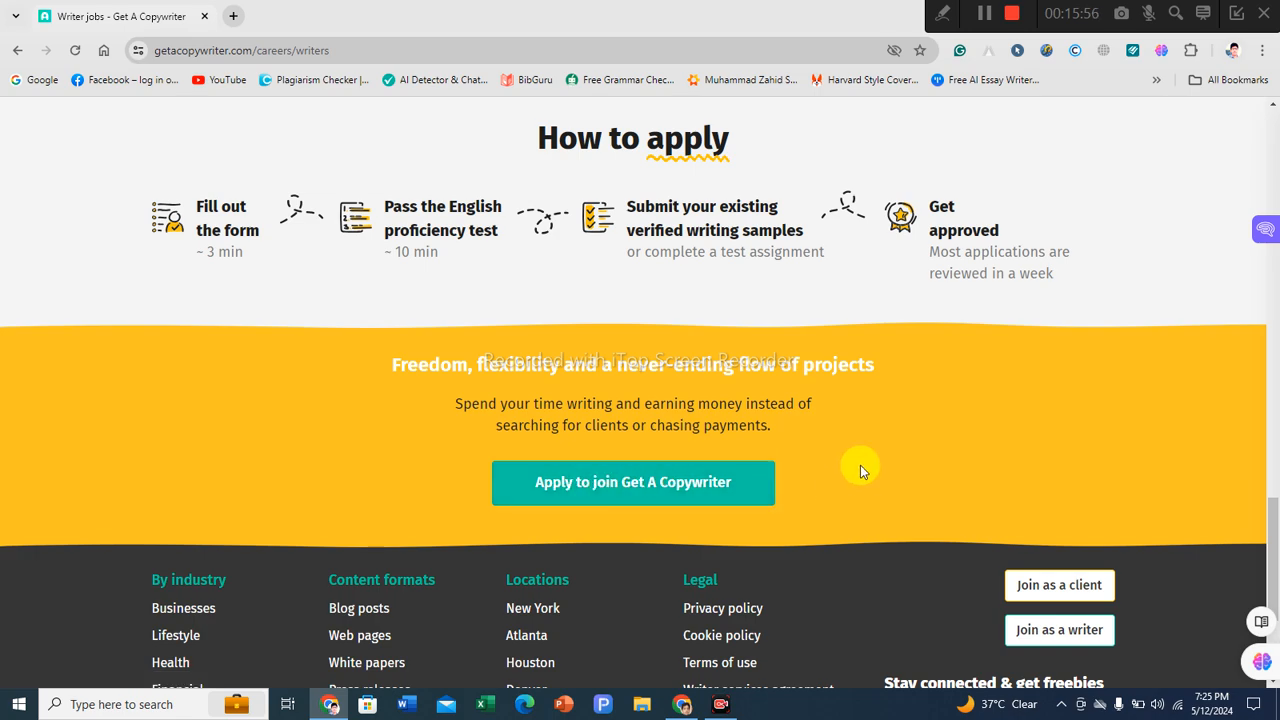
{"action": "scroll", "coordinate": [850, 475], "scroll_direction": "up", "scroll_amount": 2}
{"action": "scroll", "coordinate": [700, 570], "scroll_direction": "down", "scroll_amount": 4}
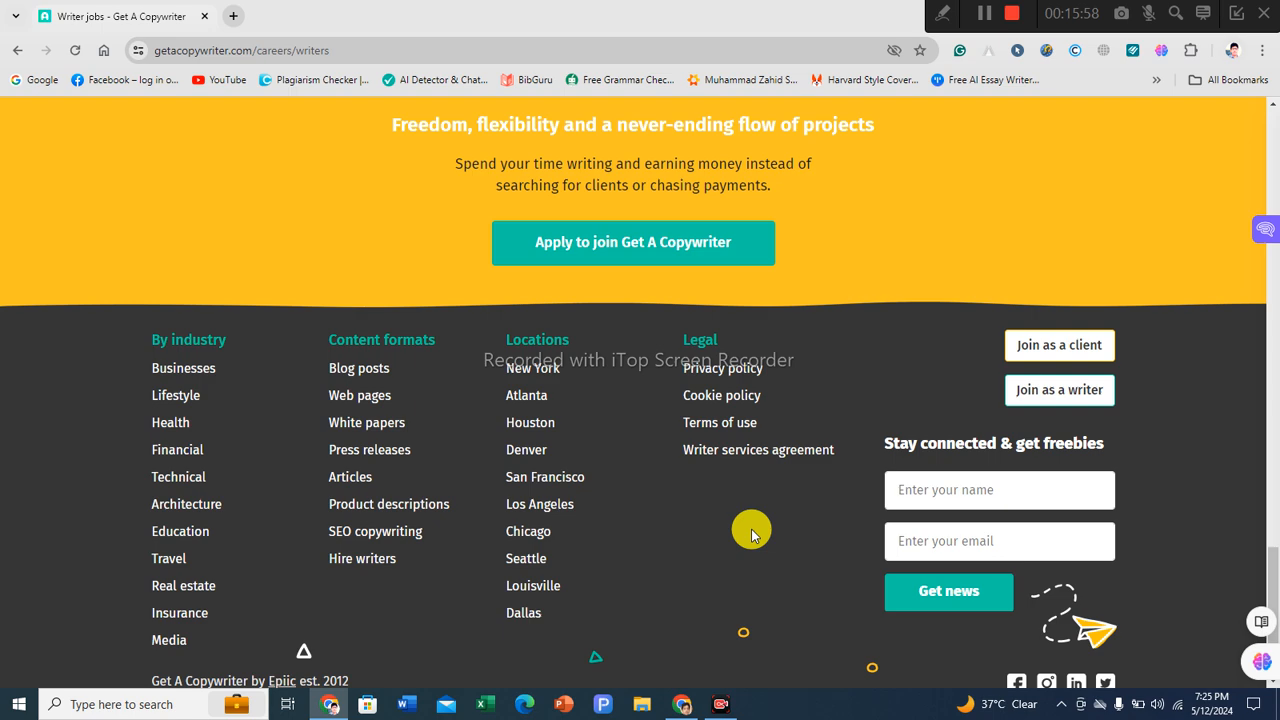
{"action": "scroll", "coordinate": [752, 530], "scroll_direction": "up", "scroll_amount": 3}
{"action": "scroll", "coordinate": [860, 365], "scroll_direction": "up", "scroll_amount": 1}
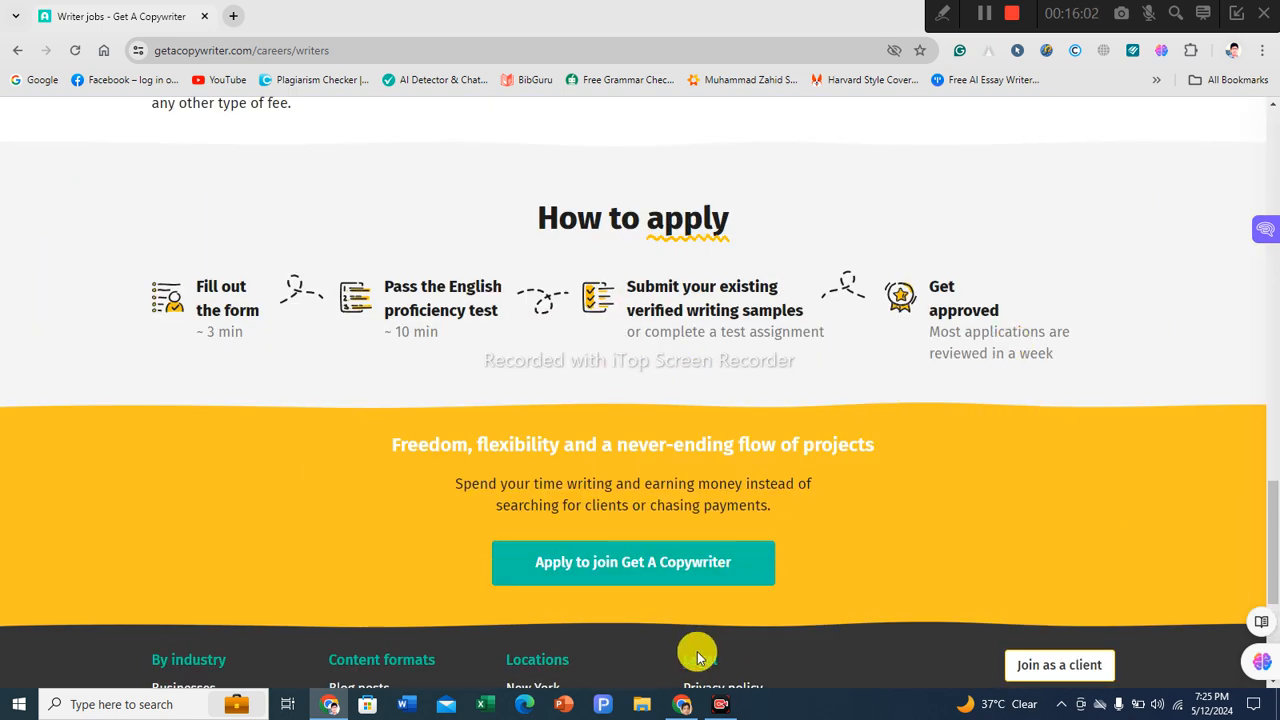
Step: Switch to the browser window with the writer's account details and review the profile fields, uploaded files and Specialties list
{"action": "left_click", "coordinate": [683, 705]}
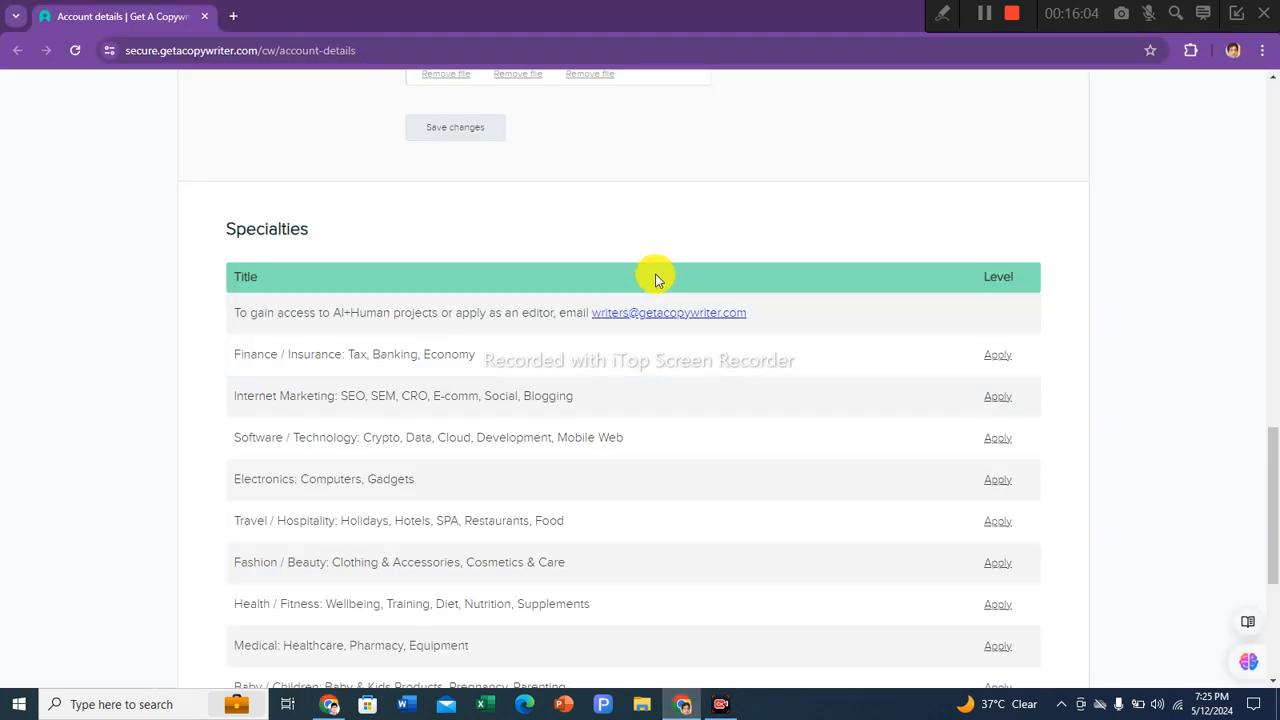
{"action": "scroll", "coordinate": [531, 400], "scroll_direction": "up", "scroll_amount": 4}
{"action": "scroll", "coordinate": [530, 408], "scroll_direction": "up", "scroll_amount": 10}
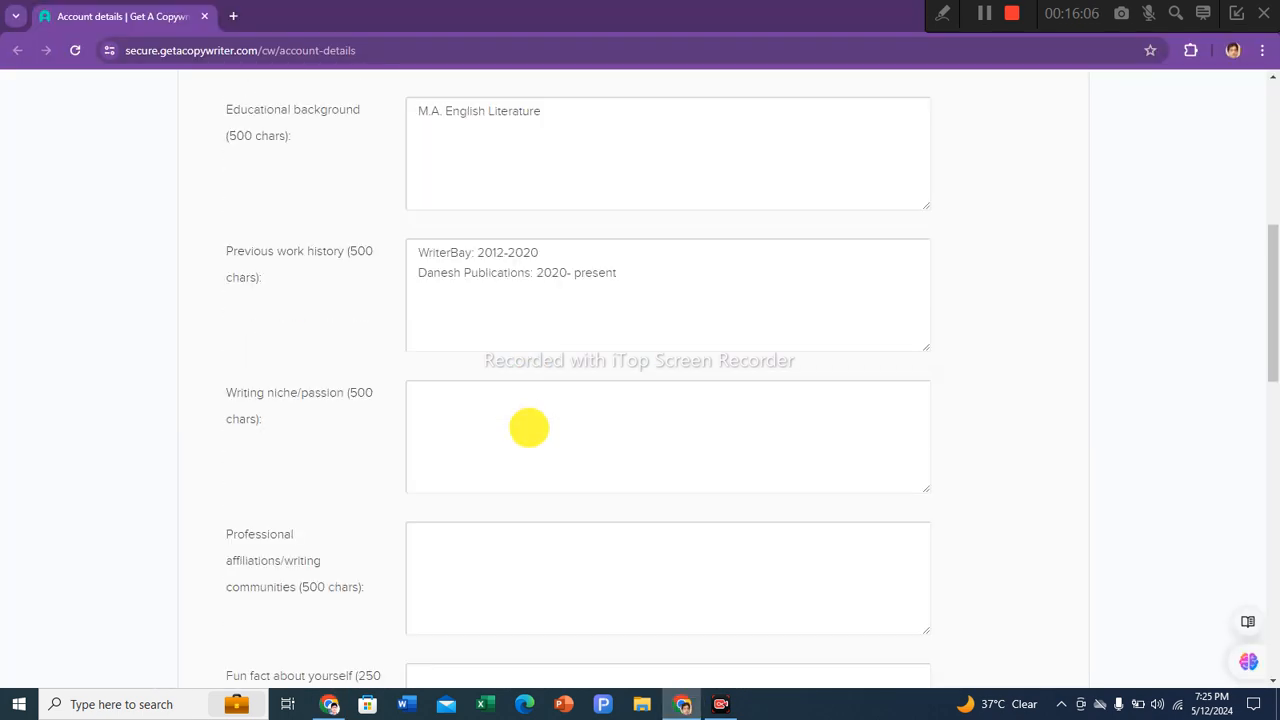
{"action": "scroll", "coordinate": [528, 430], "scroll_direction": "down", "scroll_amount": 4}
{"action": "scroll", "coordinate": [525, 435], "scroll_direction": "up", "scroll_amount": 3}
{"action": "scroll", "coordinate": [525, 435], "scroll_direction": "down", "scroll_amount": 10}
{"action": "scroll", "coordinate": [531, 437], "scroll_direction": "down", "scroll_amount": 3}
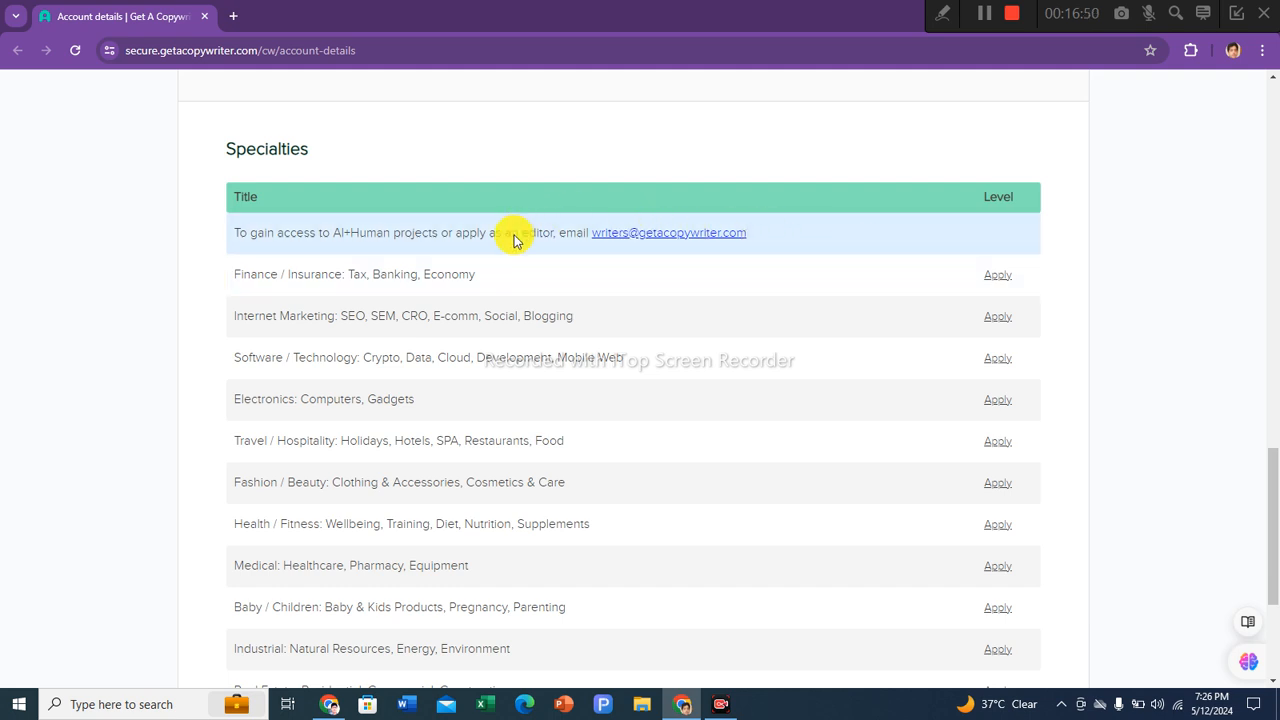
{"action": "scroll", "coordinate": [514, 286], "scroll_direction": "up", "scroll_amount": 2}
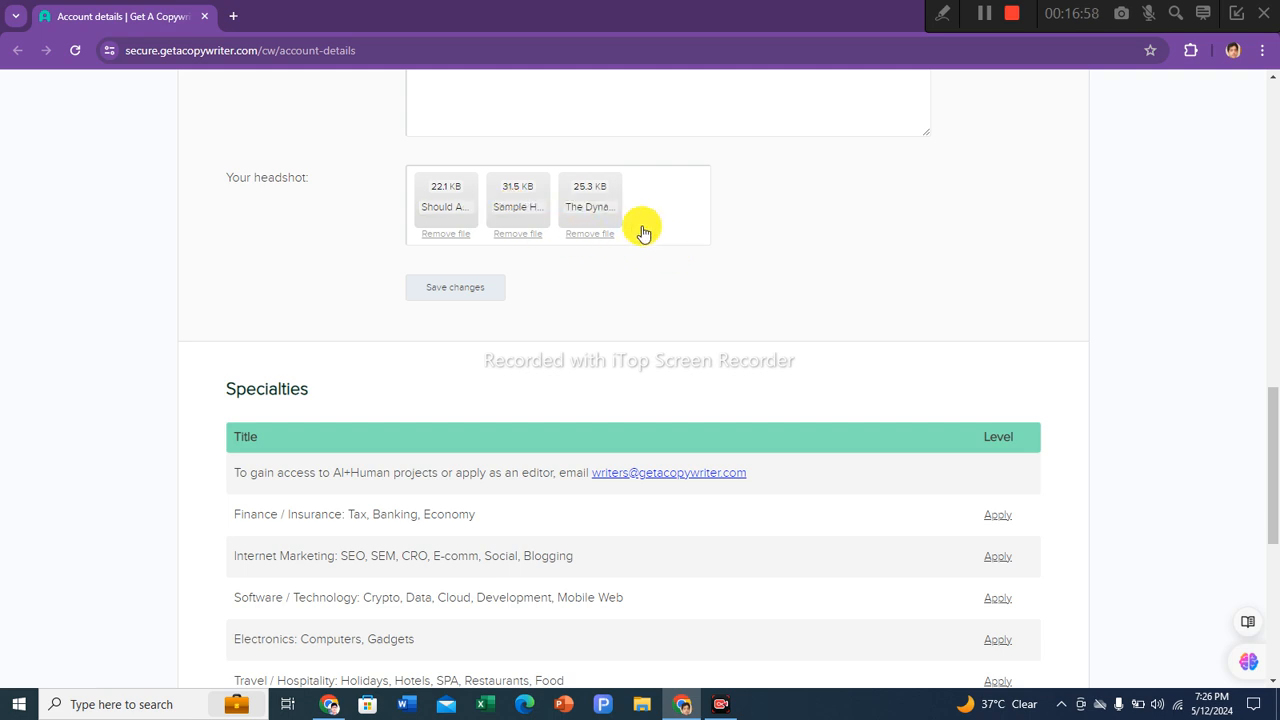
{"action": "scroll", "coordinate": [668, 258], "scroll_direction": "down", "scroll_amount": 2}
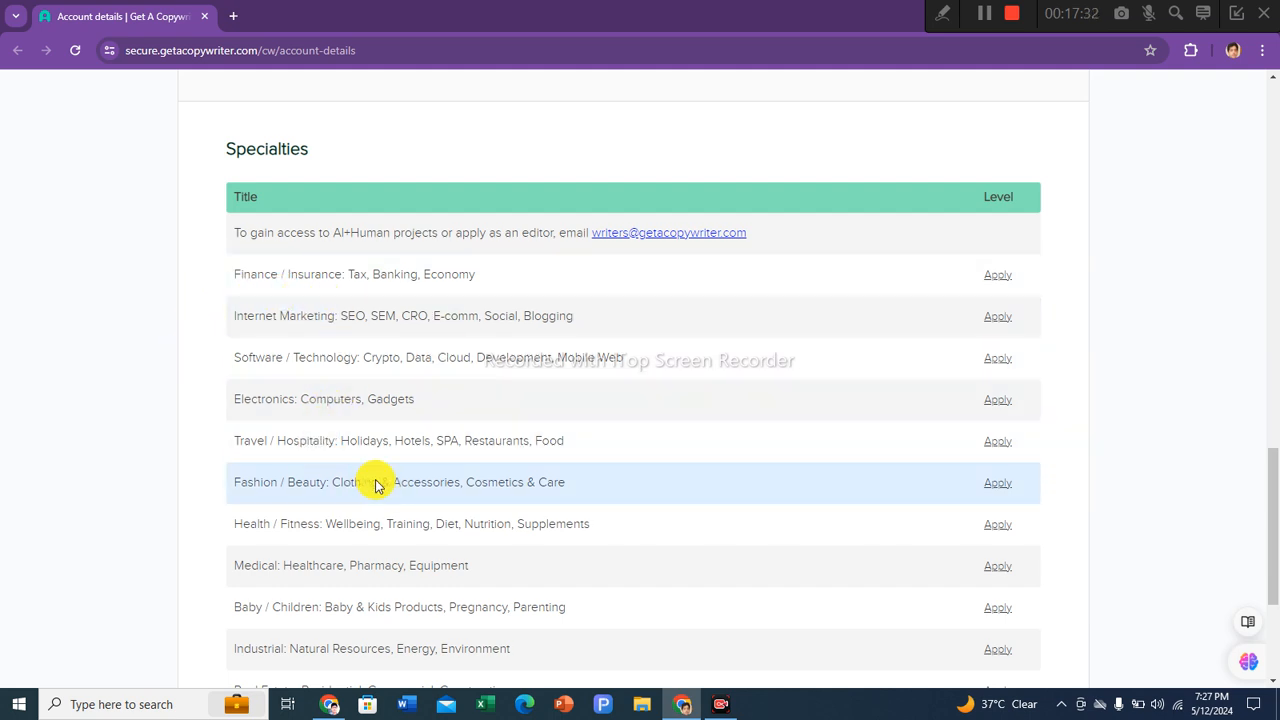
Step: Open the application for the Real Estate specialty and choose to complete a test task
{"action": "scroll", "coordinate": [371, 483], "scroll_direction": "down", "scroll_amount": 2}
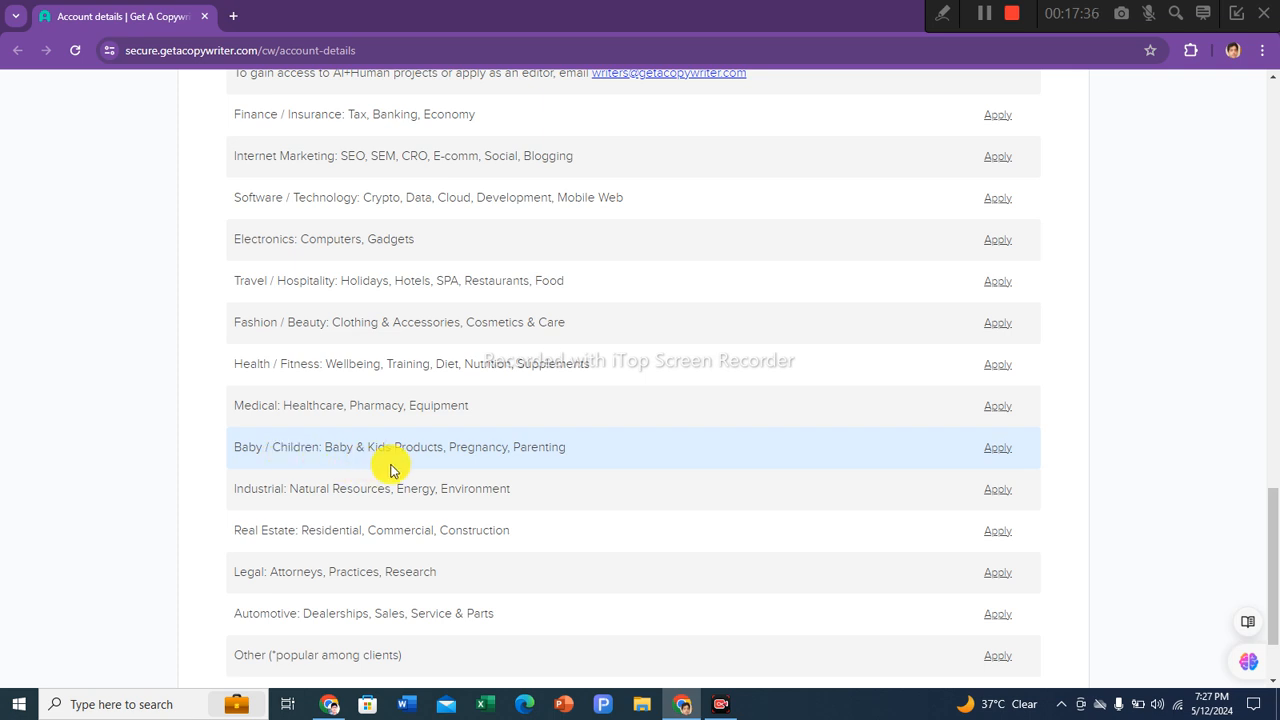
{"action": "left_click", "coordinate": [987, 538]}
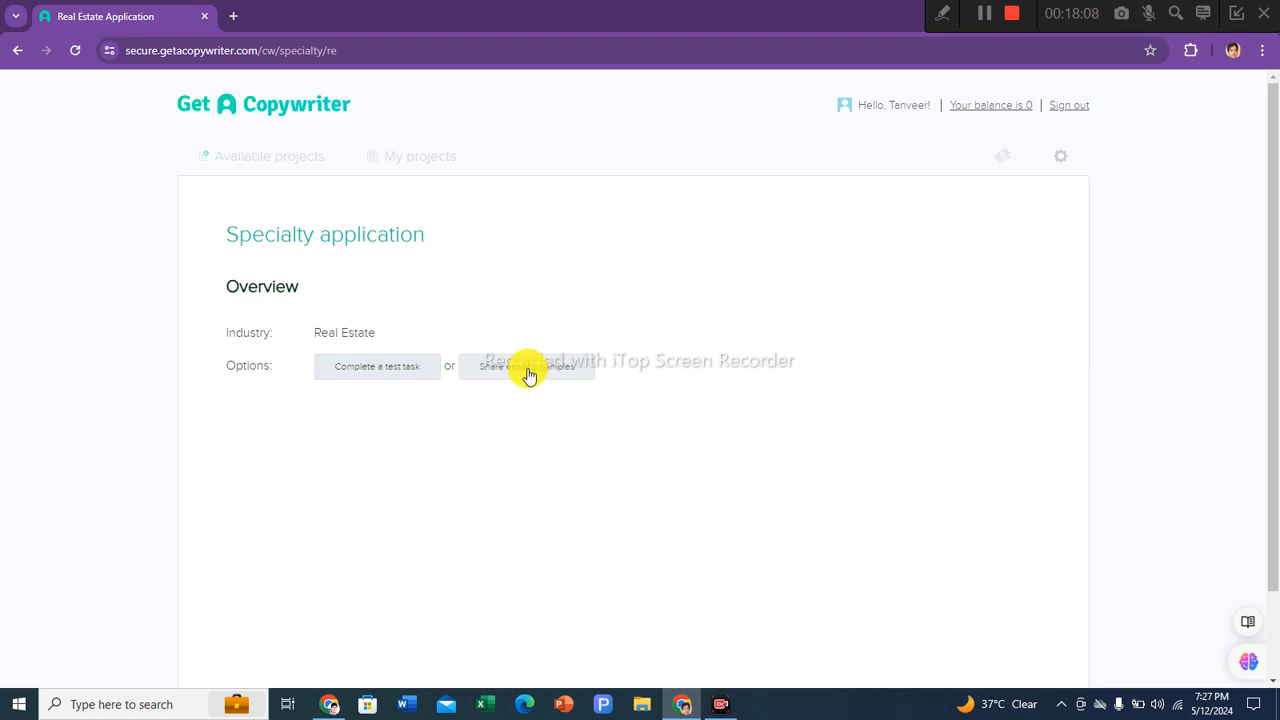
{"action": "left_click", "coordinate": [383, 373]}
Step: Read the Real Estate test task's instructions and brief, including the length, sources, headline, target, tone and voice requirements
{"action": "scroll", "coordinate": [558, 463], "scroll_direction": "down", "scroll_amount": 2}
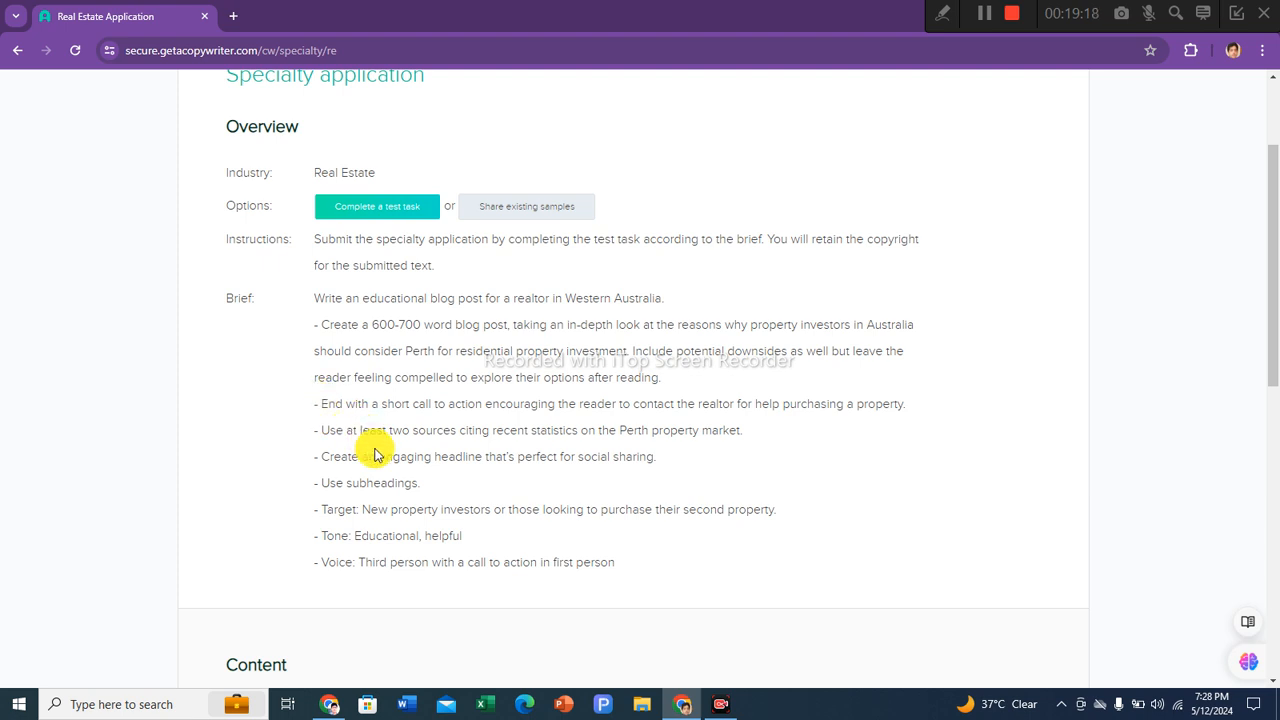
{"action": "scroll", "coordinate": [424, 486], "scroll_direction": "down", "scroll_amount": 2}
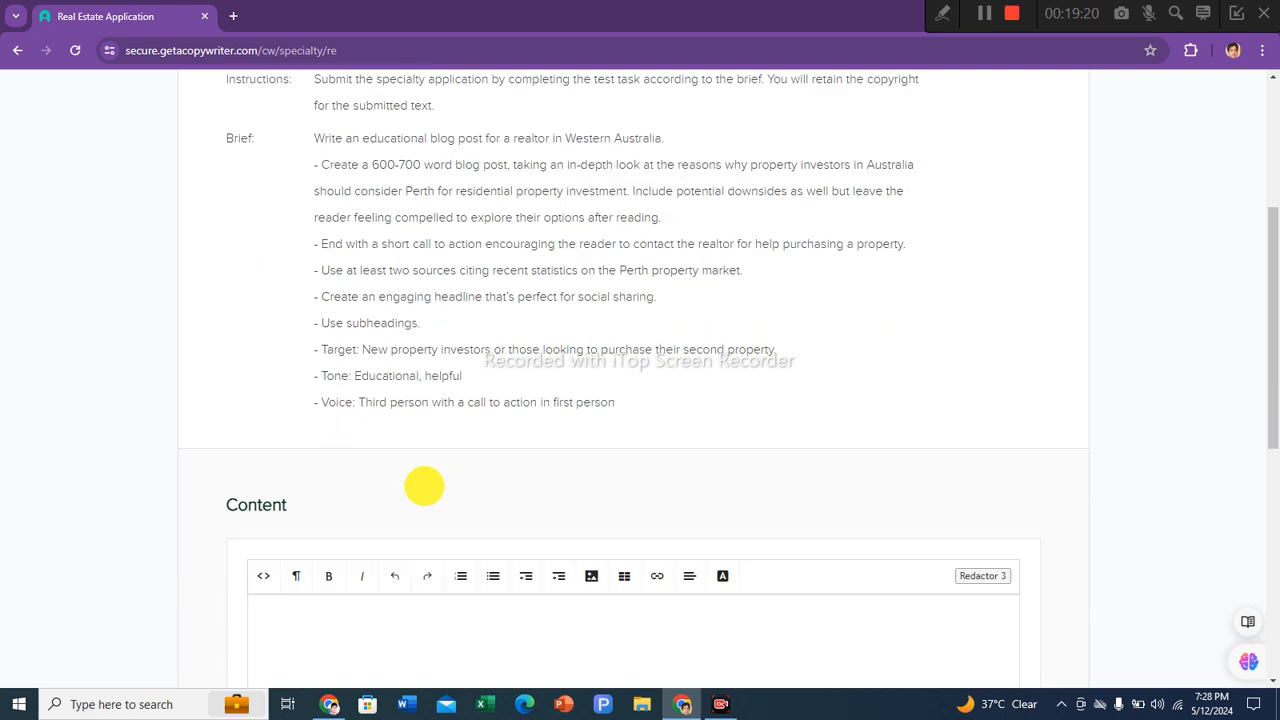
{"action": "scroll", "coordinate": [430, 495], "scroll_direction": "up", "scroll_amount": 2}
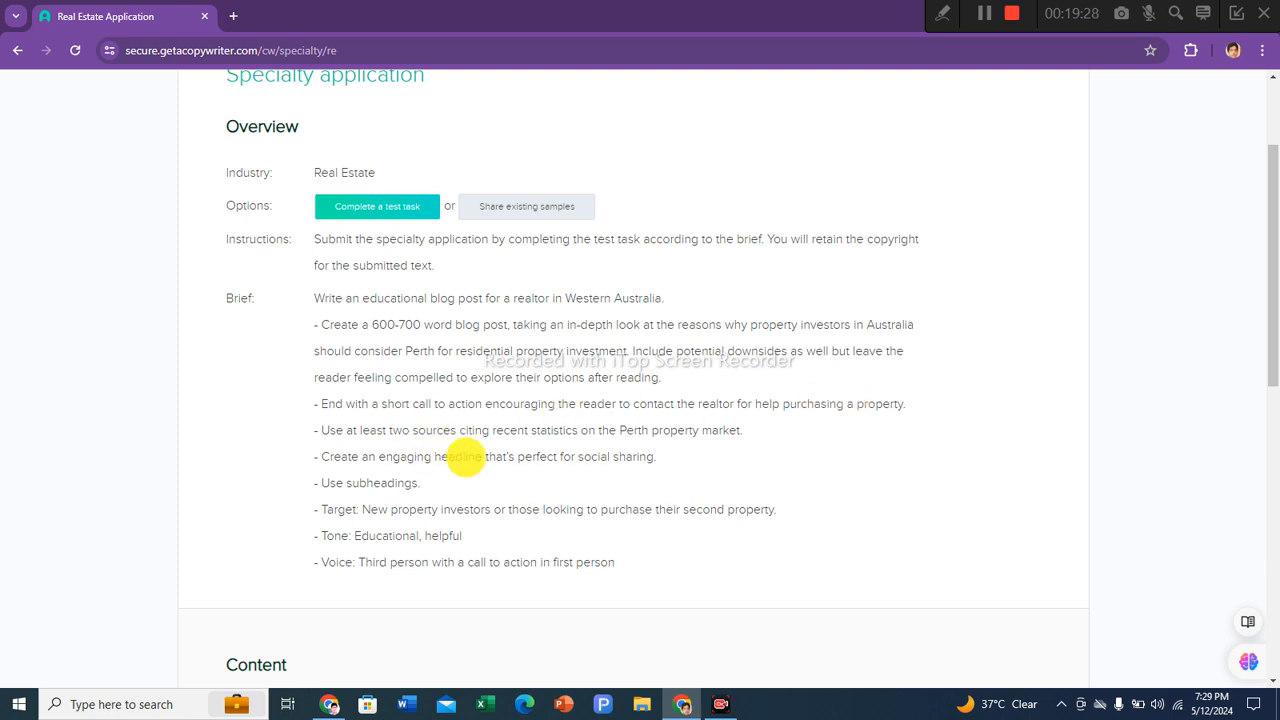
{"action": "scroll", "coordinate": [535, 478], "scroll_direction": "down", "scroll_amount": 3}
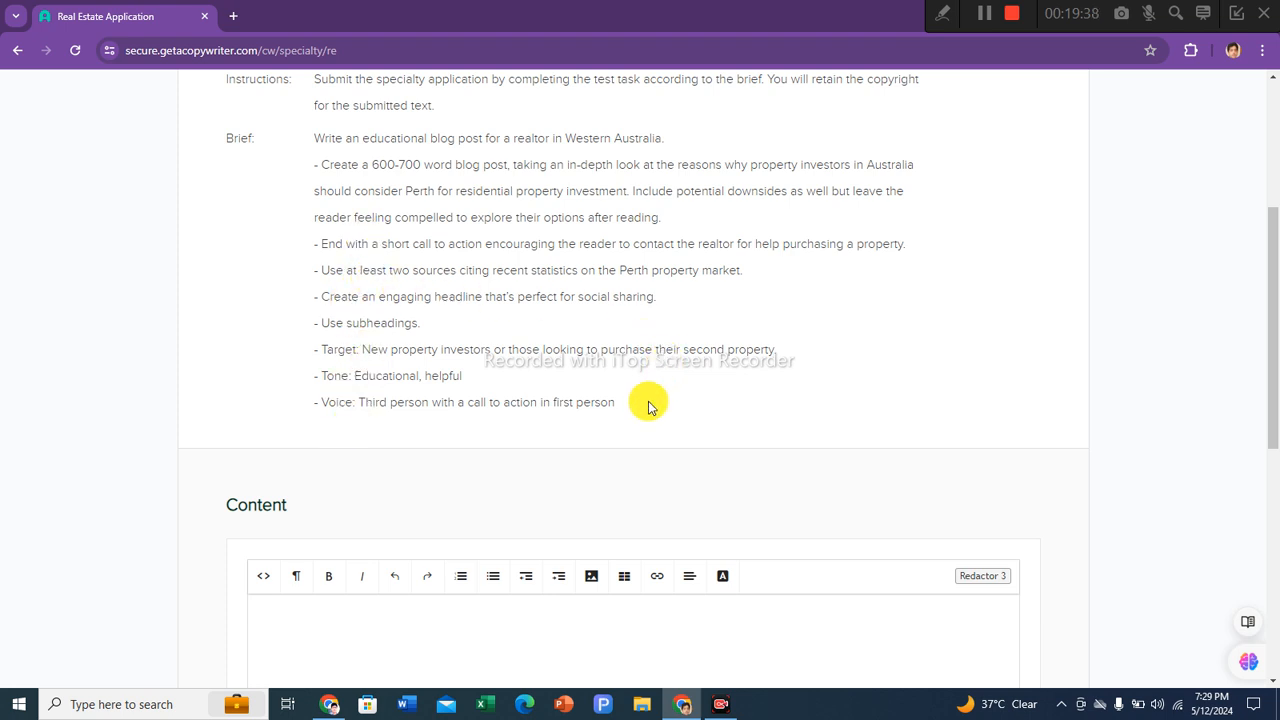
{"action": "scroll", "coordinate": [645, 408], "scroll_direction": "up", "scroll_amount": 2}
{"action": "scroll", "coordinate": [645, 408], "scroll_direction": "down", "scroll_amount": 2}
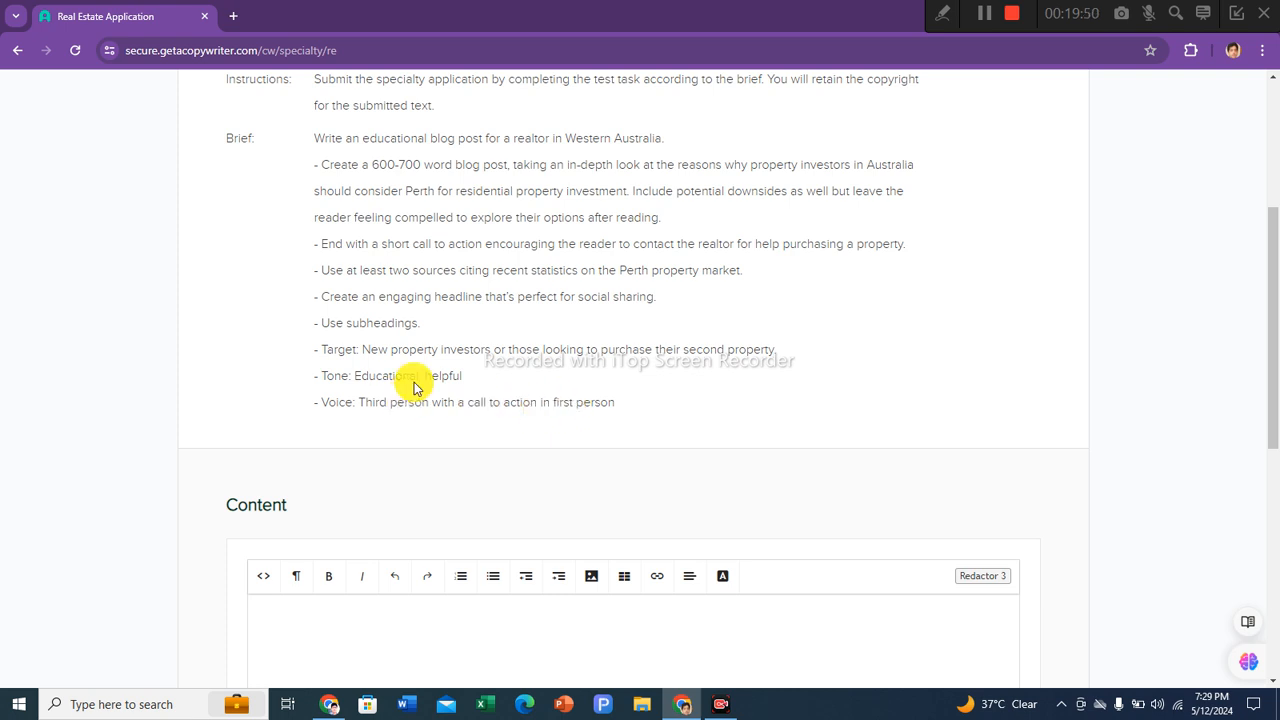
{"action": "scroll", "coordinate": [380, 245], "scroll_direction": "up", "scroll_amount": 1}
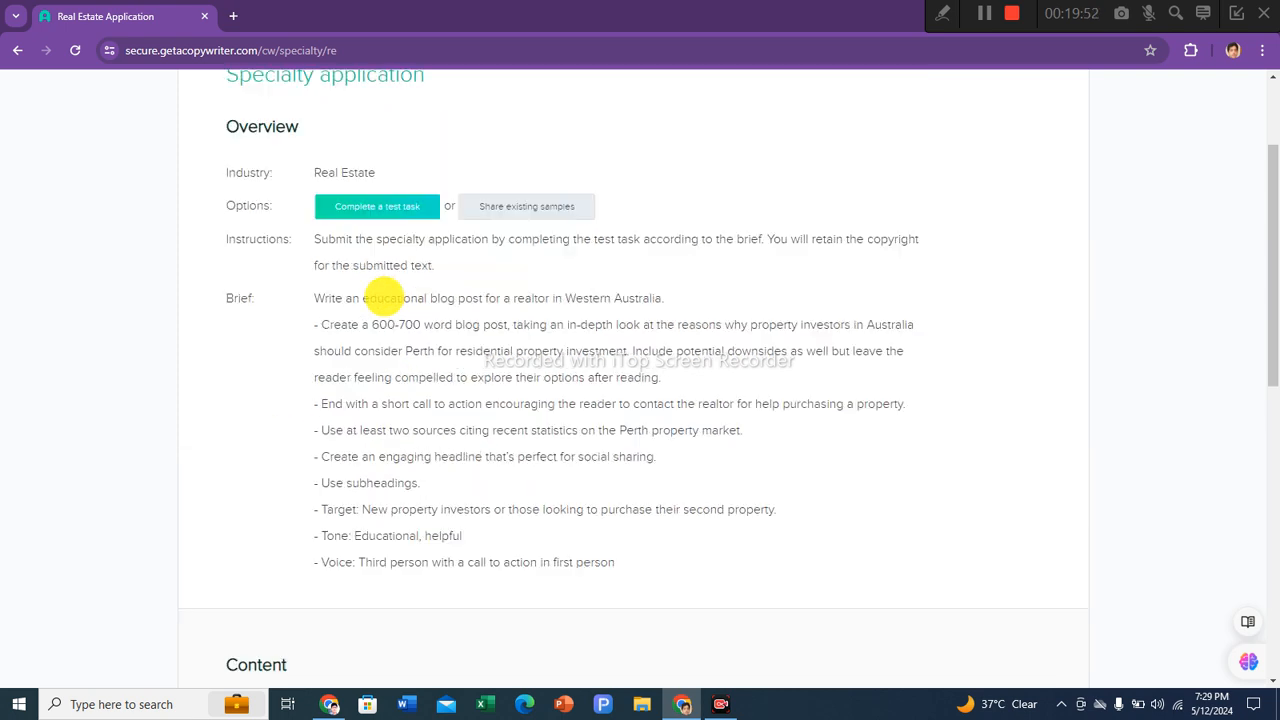
{"action": "scroll", "coordinate": [350, 410], "scroll_direction": "down", "scroll_amount": 2}
{"action": "scroll", "coordinate": [380, 377], "scroll_direction": "down", "scroll_amount": 2}
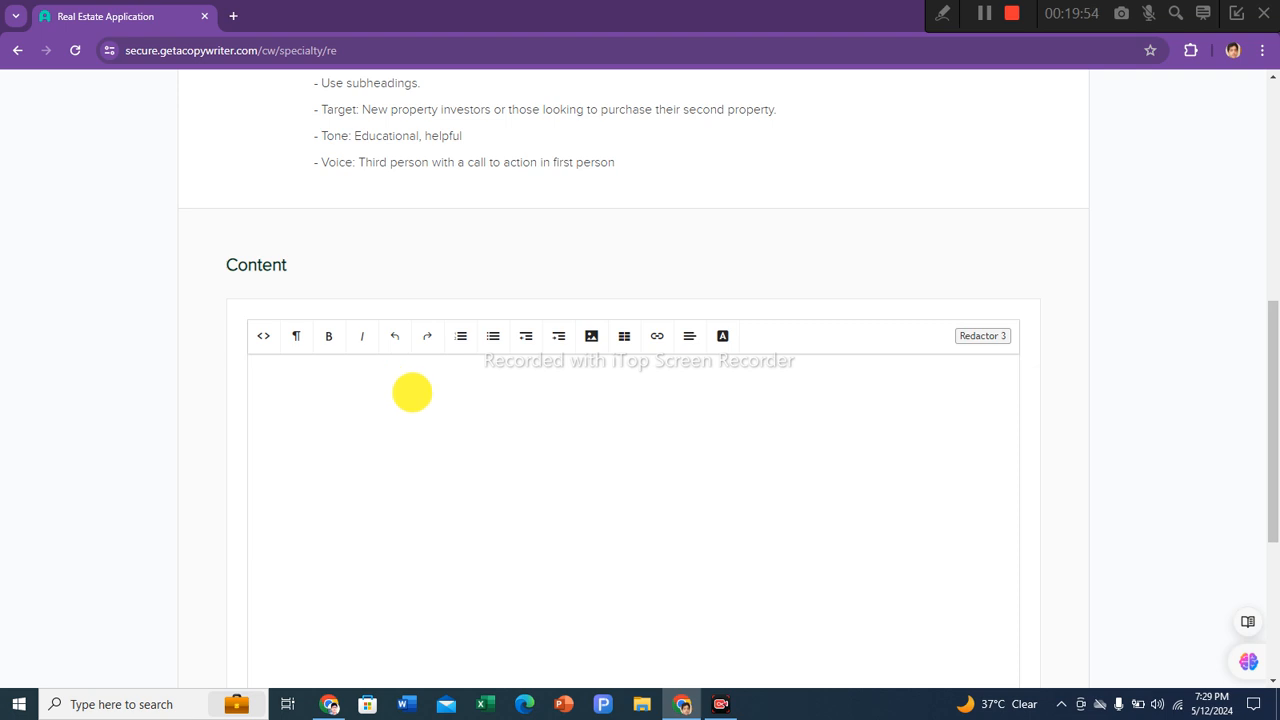
{"action": "scroll", "coordinate": [408, 385], "scroll_direction": "up", "scroll_amount": 4}
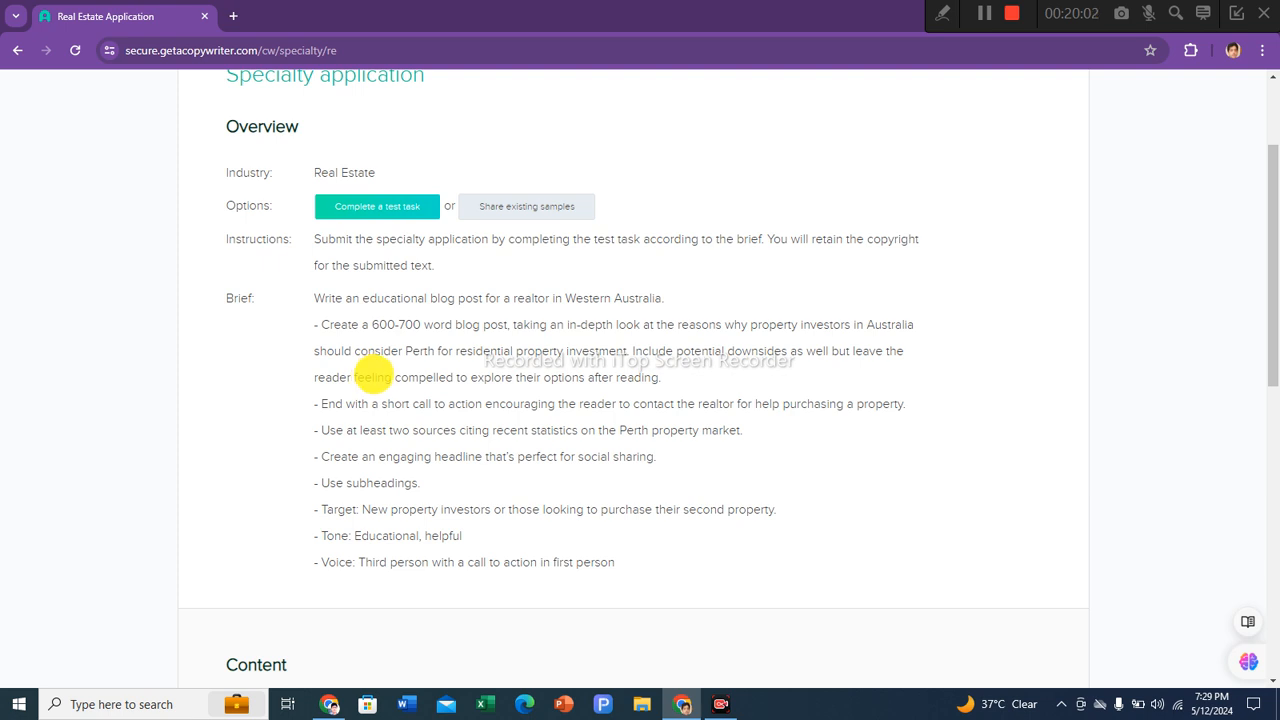
{"action": "scroll", "coordinate": [384, 390], "scroll_direction": "down", "scroll_amount": 1}
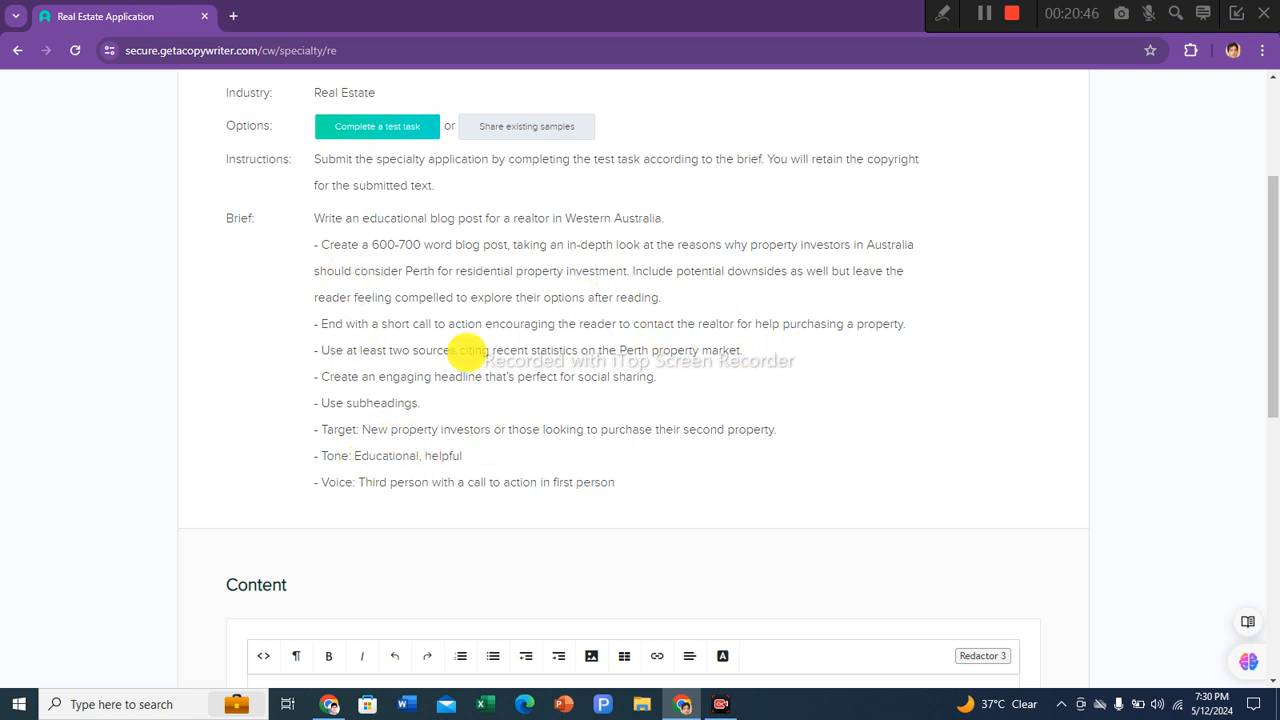
{"action": "scroll", "coordinate": [522, 281], "scroll_direction": "up", "scroll_amount": 2}
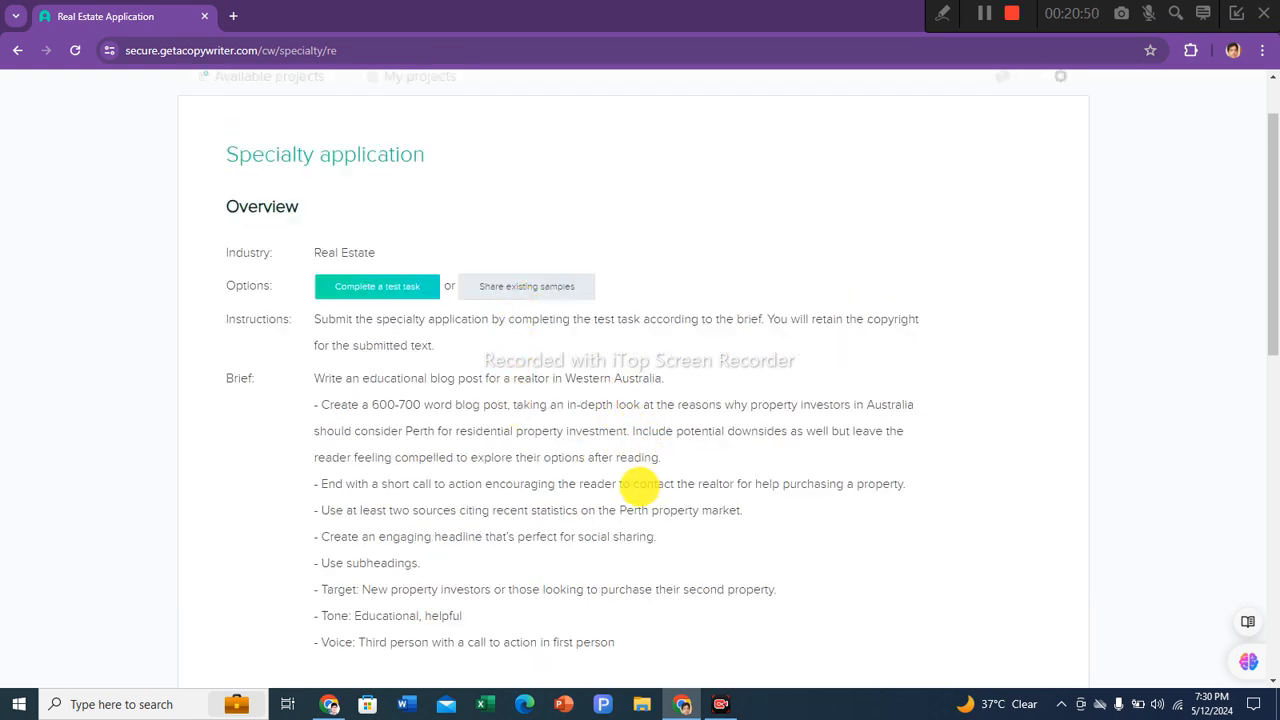
Step: Place the cursor in the empty Content editor of the Real Estate test task
{"action": "scroll", "coordinate": [639, 484], "scroll_direction": "down", "scroll_amount": 8}
{"action": "scroll", "coordinate": [700, 427], "scroll_direction": "down", "scroll_amount": 1}
{"action": "scroll", "coordinate": [700, 429], "scroll_direction": "up", "scroll_amount": 3}
{"action": "left_click", "coordinate": [311, 300]}
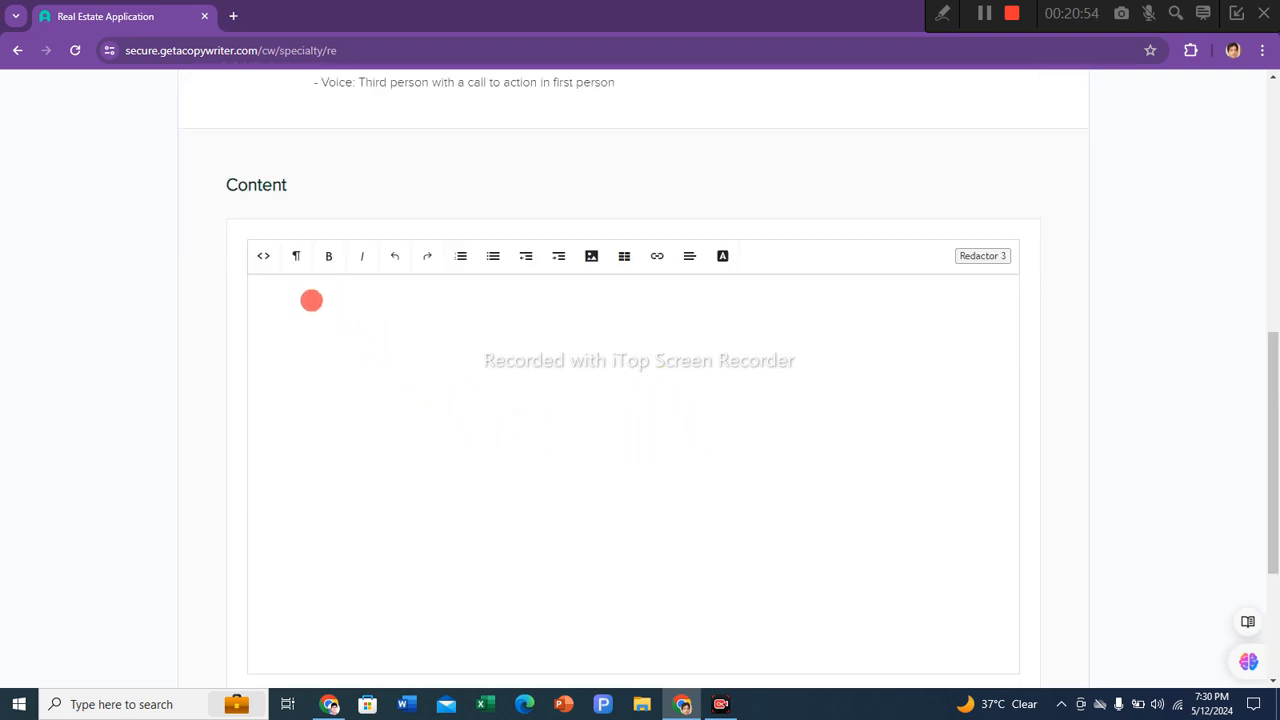
{"action": "scroll", "coordinate": [369, 383], "scroll_direction": "down", "scroll_amount": 2}
{"action": "scroll", "coordinate": [369, 383], "scroll_direction": "up", "scroll_amount": 2}
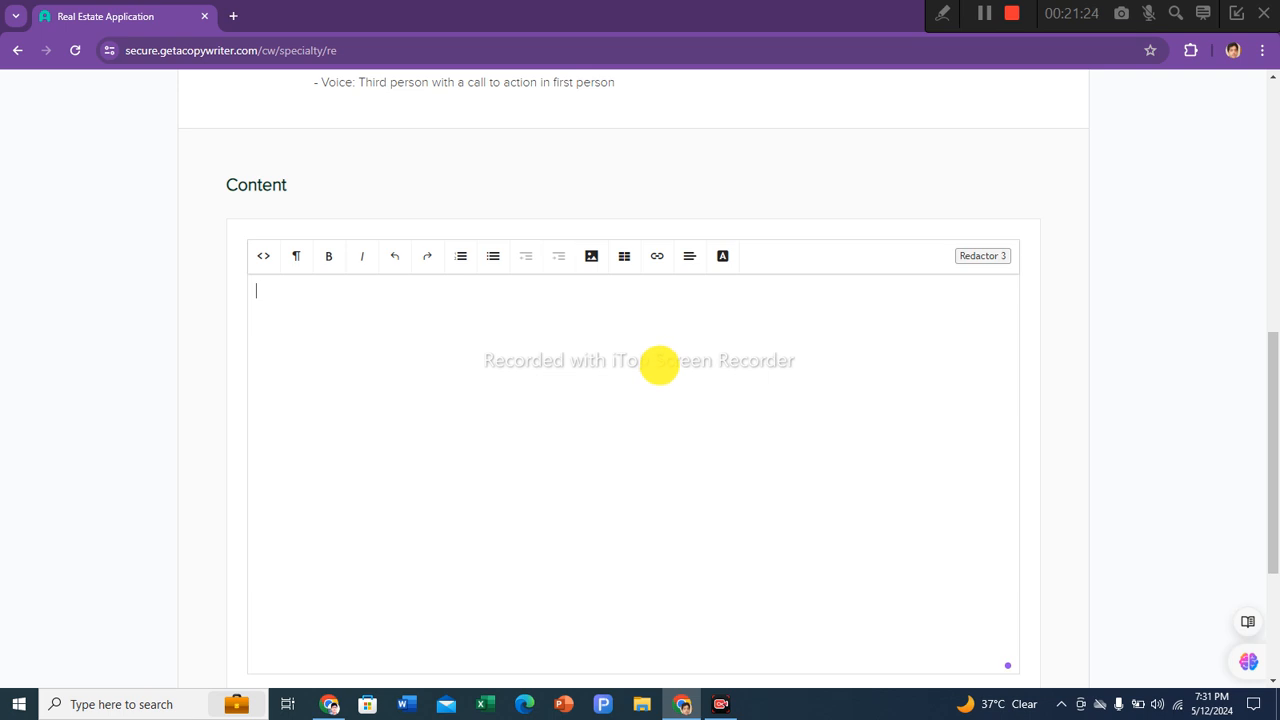
Step: Check the Content editor's text alignment options and the skill self-assessment field below the editor
{"action": "left_click", "coordinate": [690, 258]}
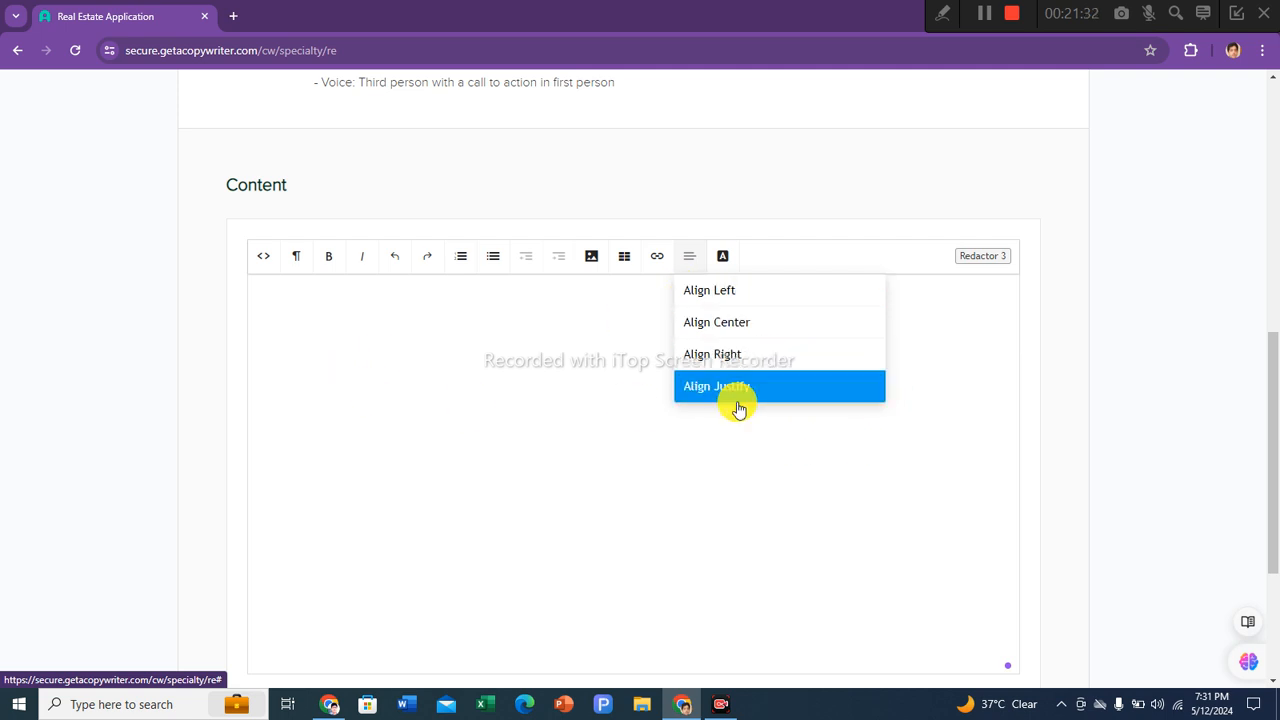
{"action": "left_click", "coordinate": [689, 290]}
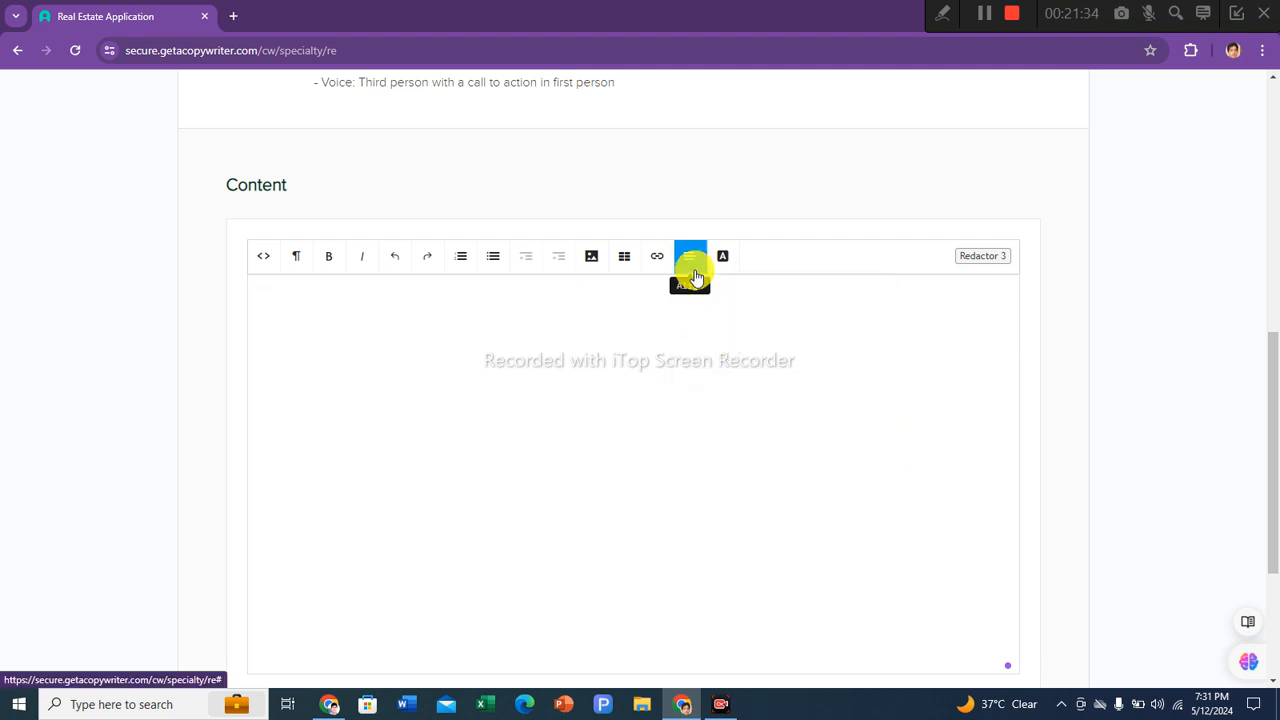
{"action": "left_click", "coordinate": [723, 263]}
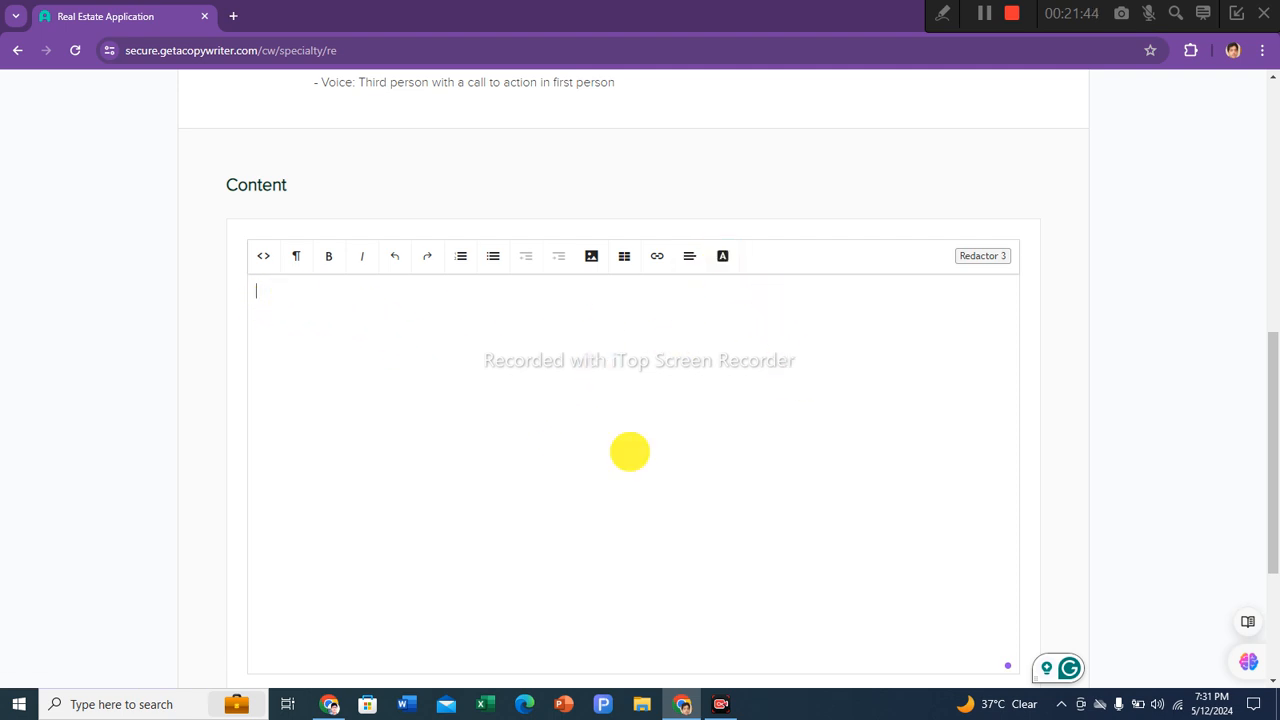
{"action": "scroll", "coordinate": [549, 490], "scroll_direction": "down", "scroll_amount": 3}
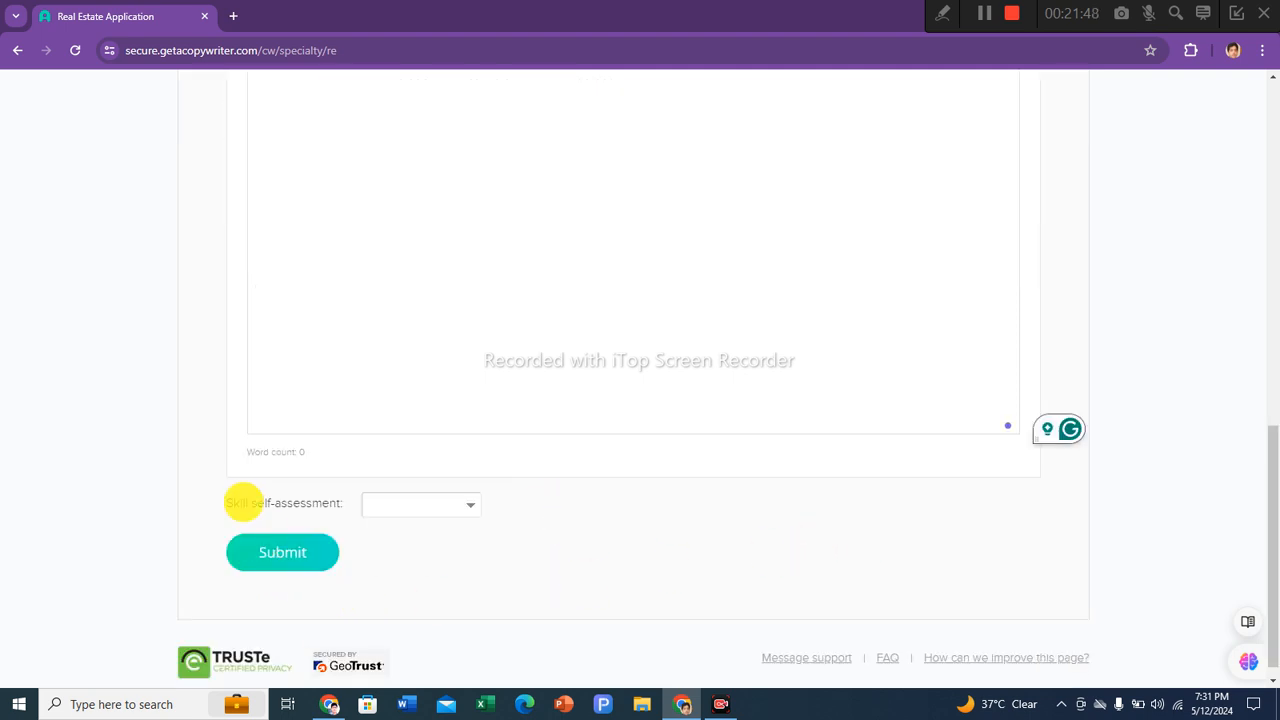
Step: Check the skill self-assessment options without choosing one, and return to the specialties list in the account details
{"action": "left_click", "coordinate": [464, 509]}
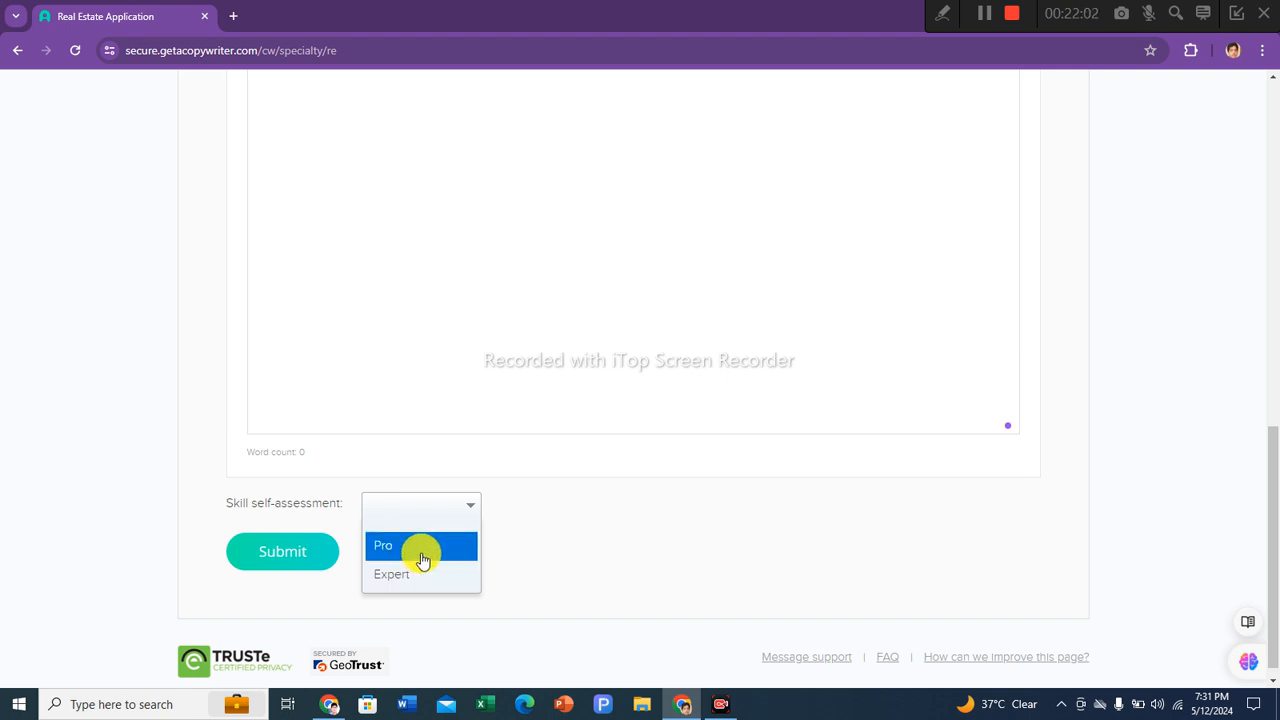
{"action": "left_click", "coordinate": [646, 534]}
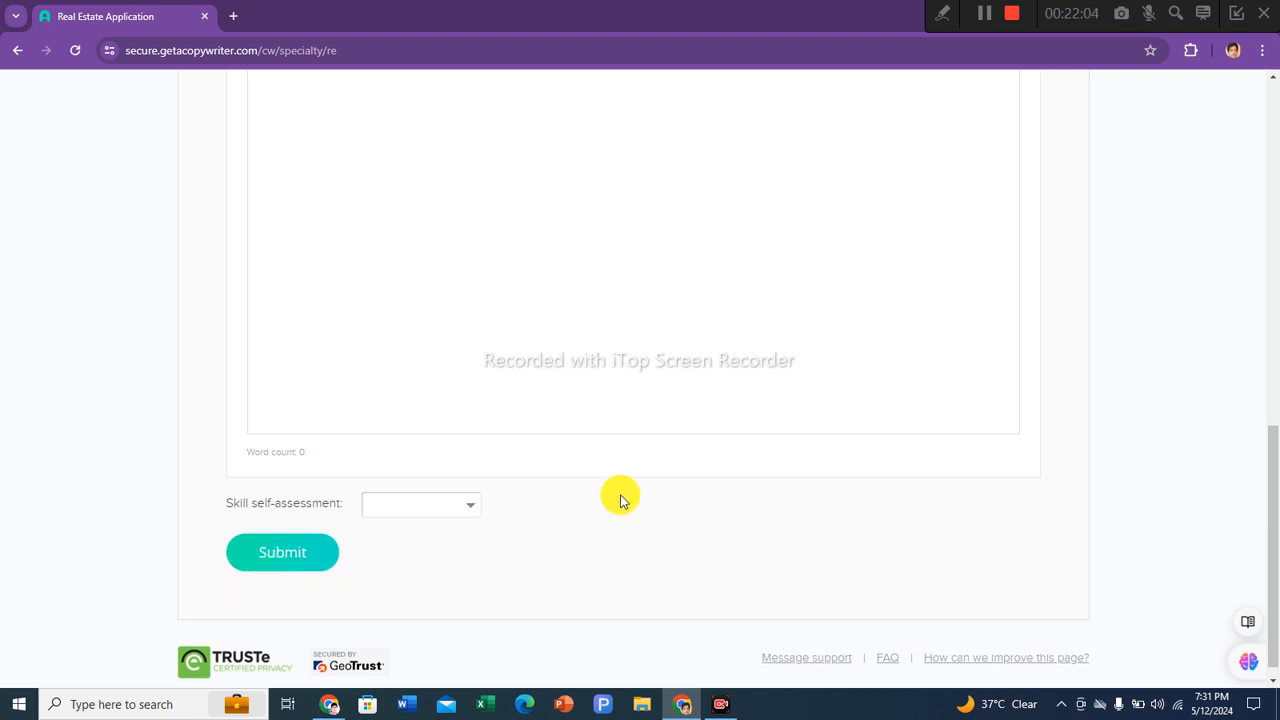
{"action": "scroll", "coordinate": [620, 500], "scroll_direction": "up", "scroll_amount": 10}
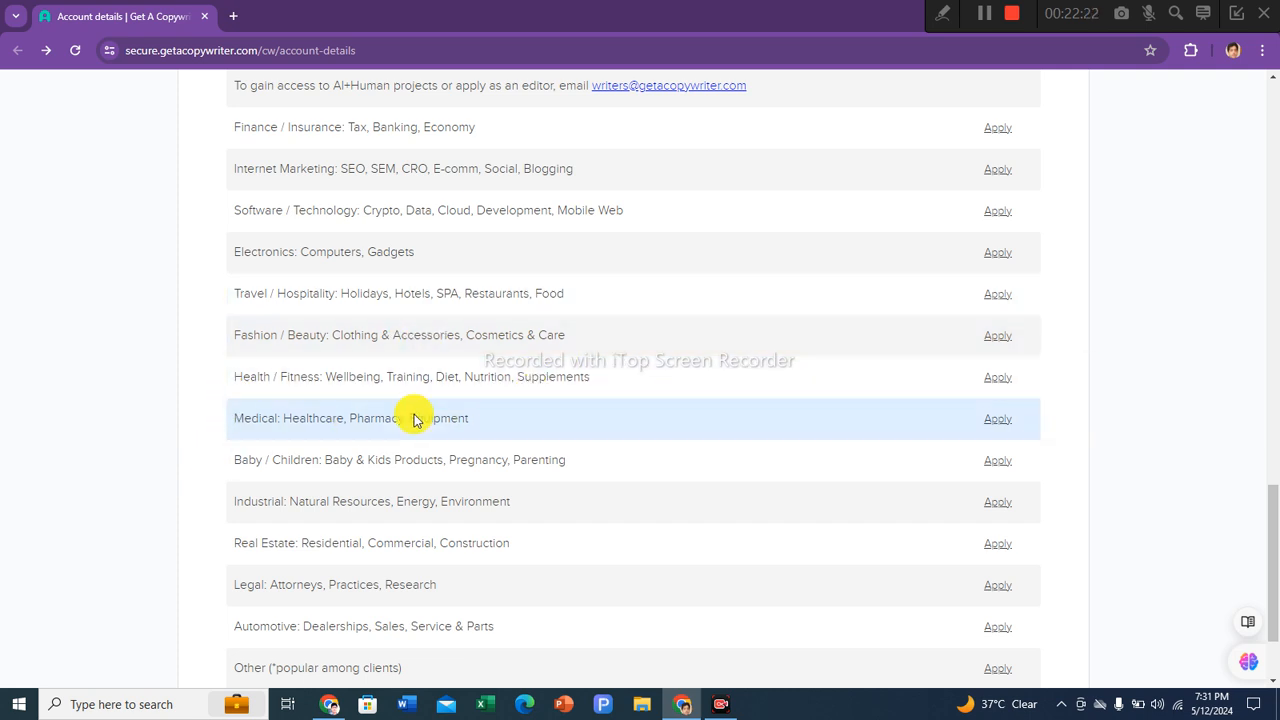
Step: Look through the Specialties list, from the note on AI+Human projects and editor applications to the Other category
{"action": "scroll", "coordinate": [405, 410], "scroll_direction": "down", "scroll_amount": 2}
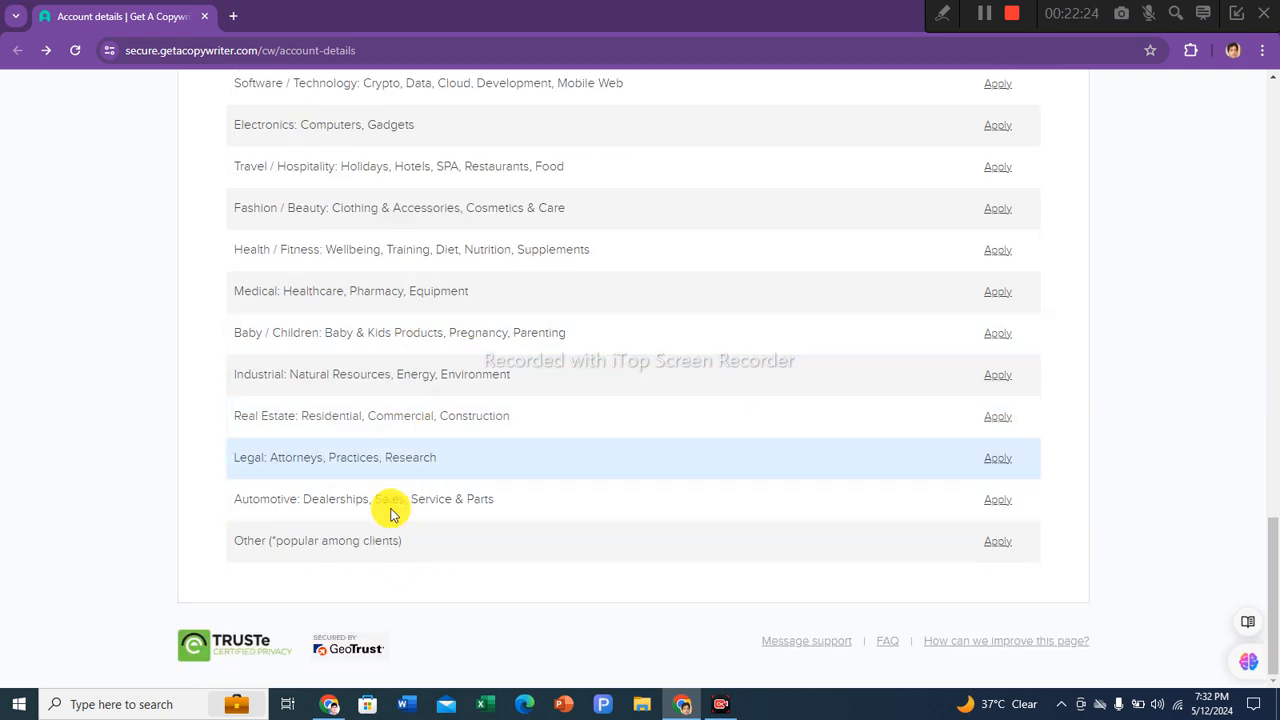
{"action": "scroll", "coordinate": [409, 445], "scroll_direction": "up", "scroll_amount": 1}
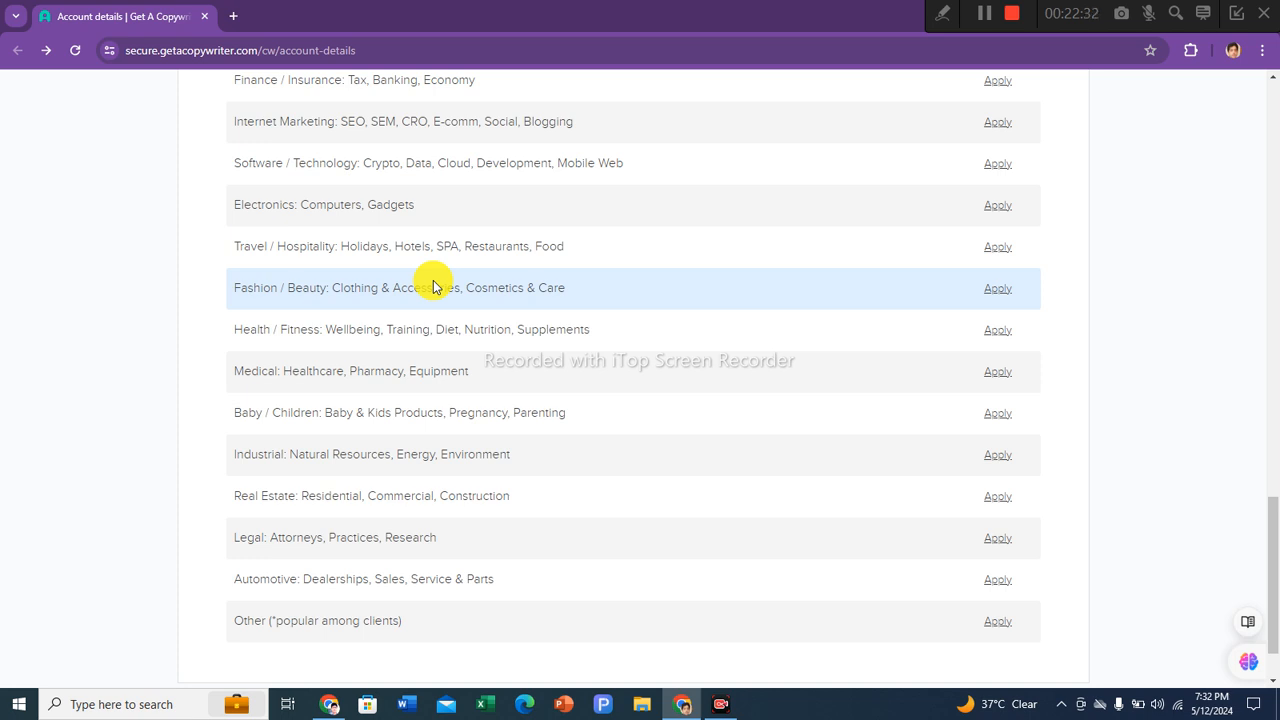
{"action": "scroll", "coordinate": [563, 368], "scroll_direction": "down", "scroll_amount": 1}
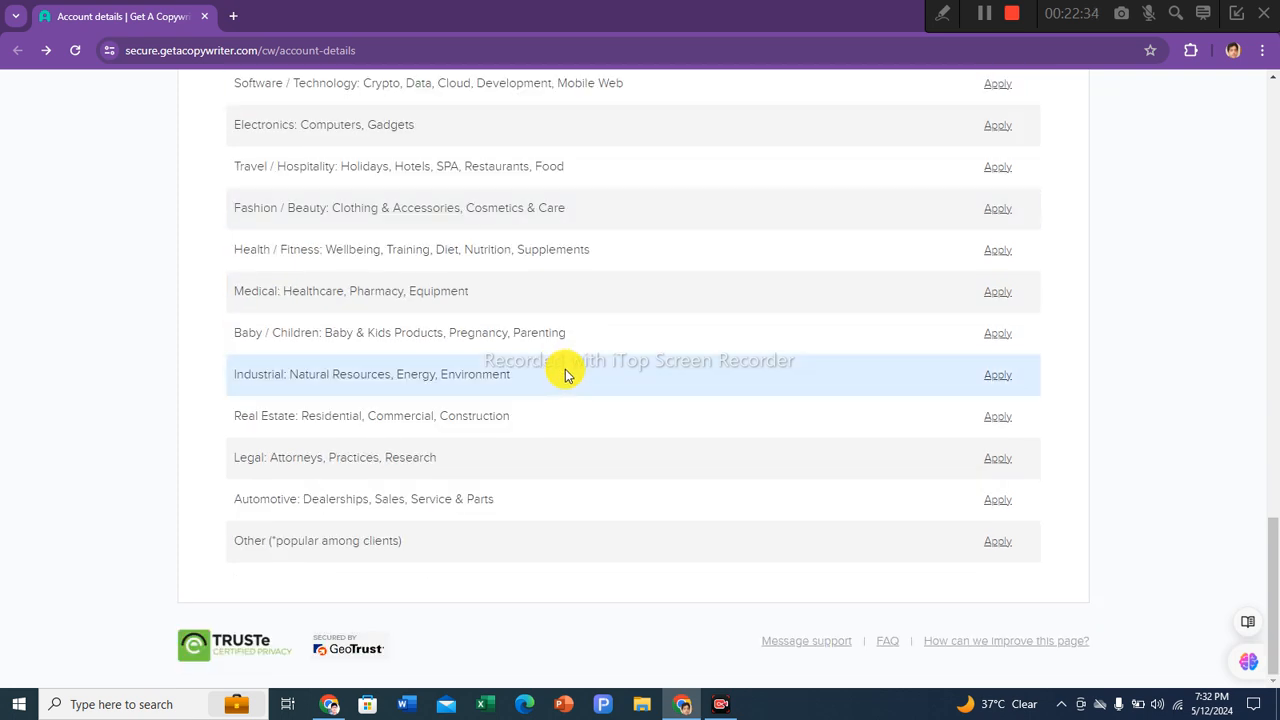
{"action": "scroll", "coordinate": [590, 430], "scroll_direction": "up", "scroll_amount": 7}
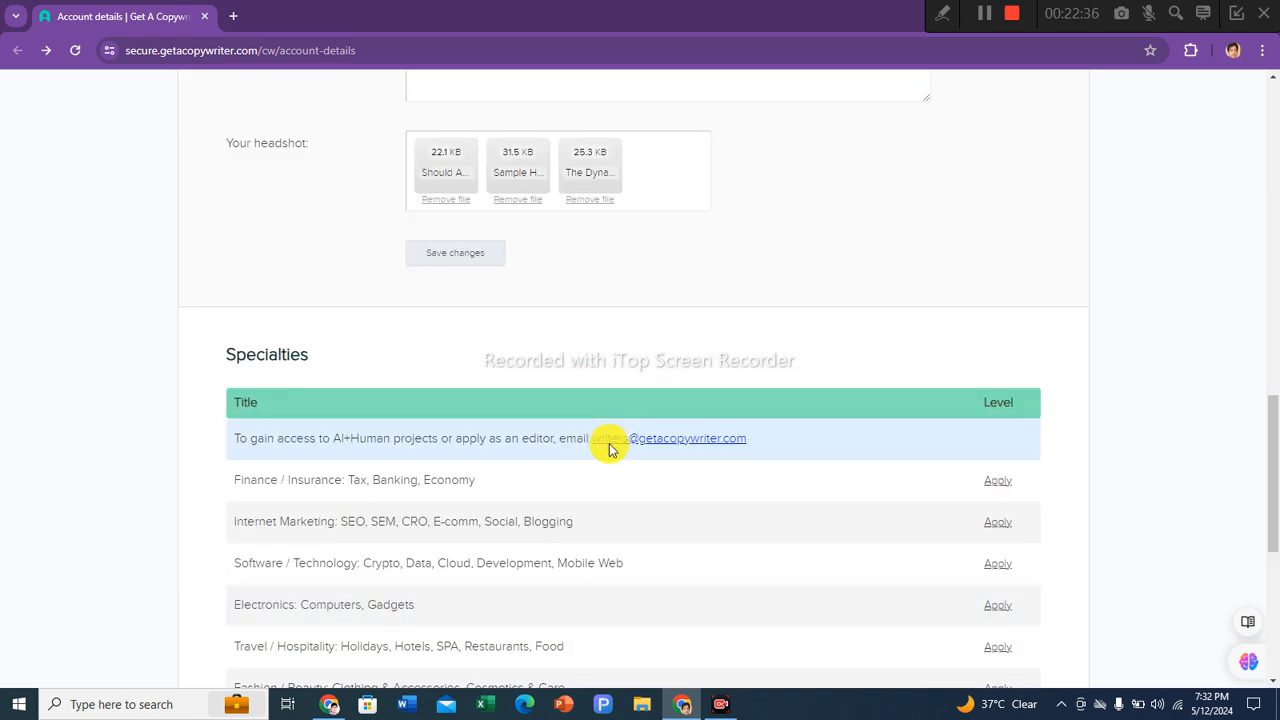
{"action": "scroll", "coordinate": [594, 491], "scroll_direction": "down", "scroll_amount": 1}
{"action": "scroll", "coordinate": [594, 491], "scroll_direction": "down", "scroll_amount": 6}
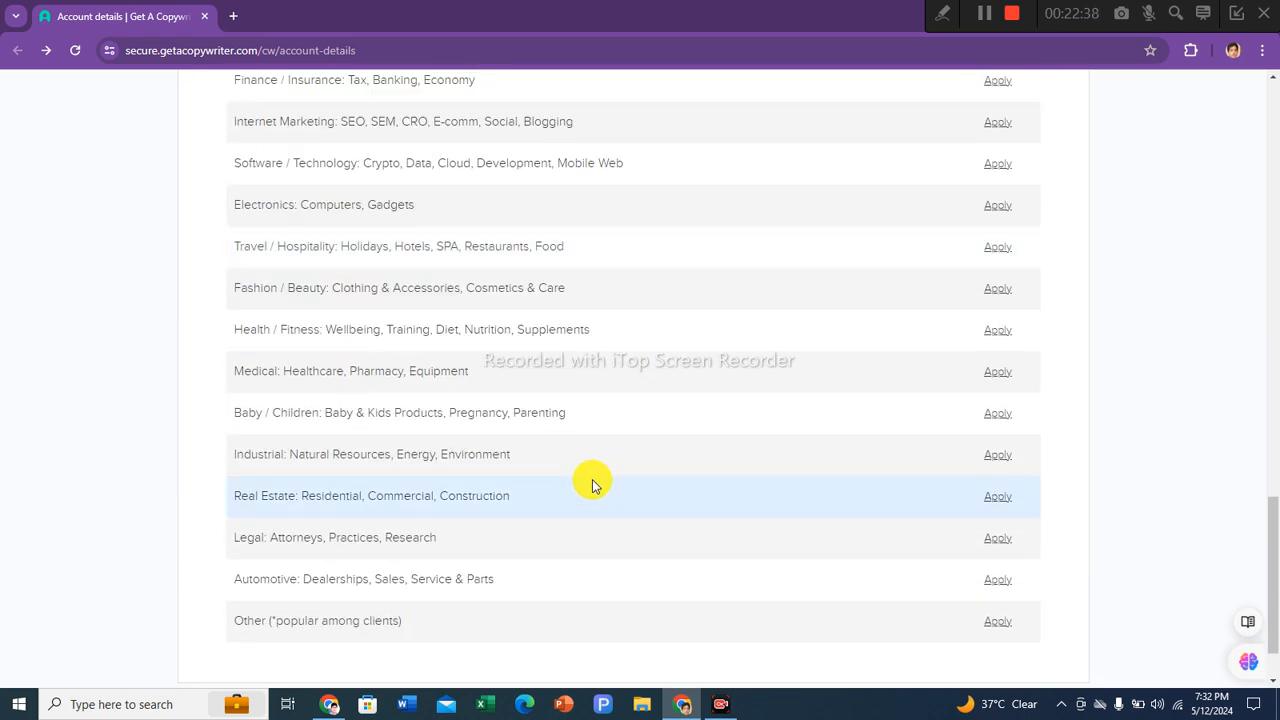